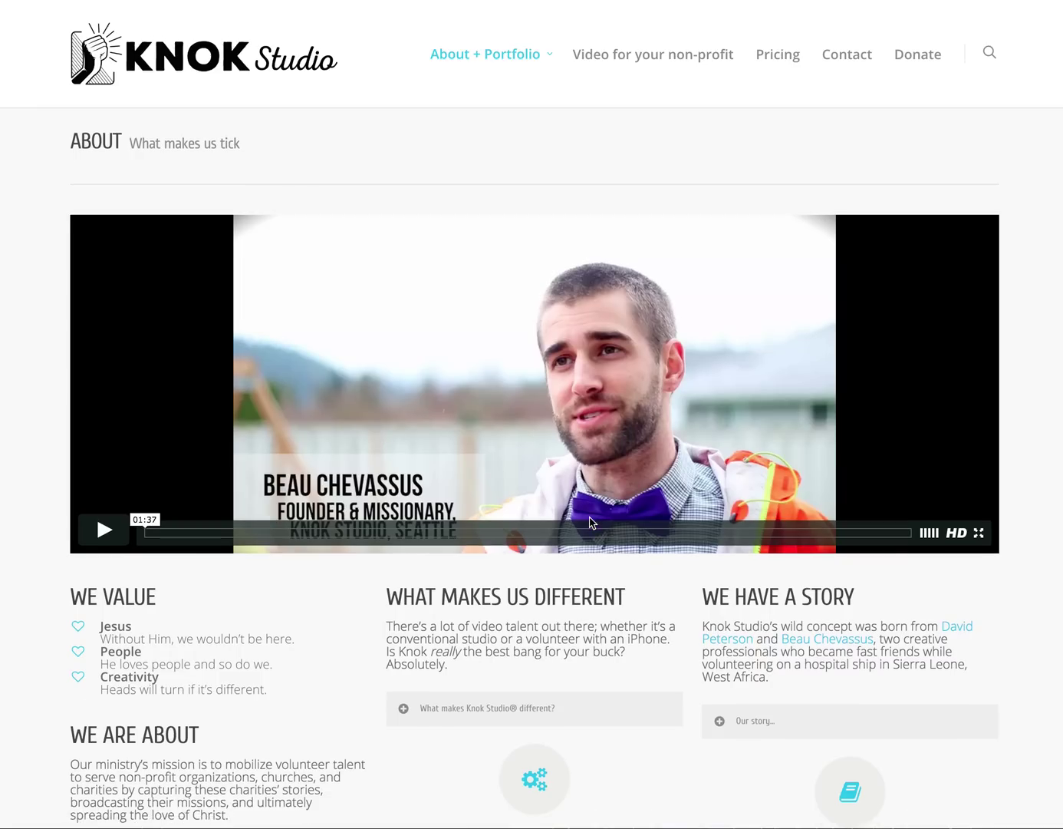
Step: Review the Wedding videography deal page, then go back to the Idea/In progress/Invoice pipeline board
scroll(584, 514, "down", 10)
scroll(586, 502, "up", 2)
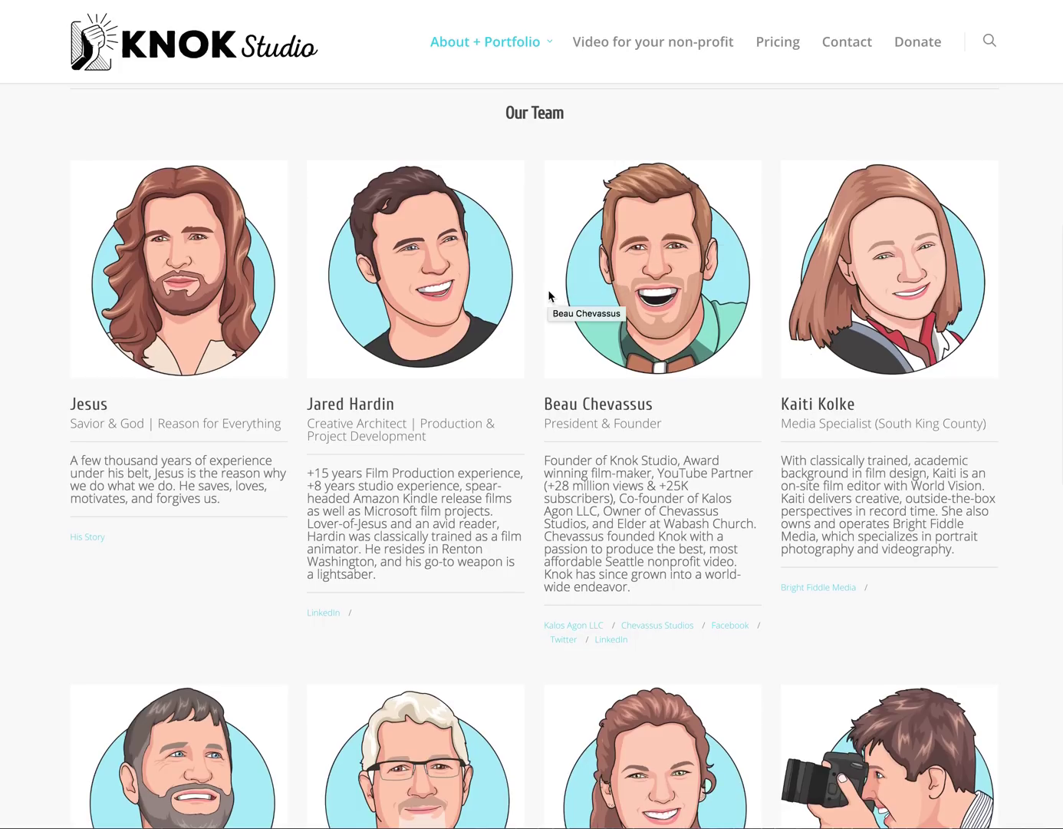
scroll(537, 295, "up", 4)
scroll(535, 300, "up", 6)
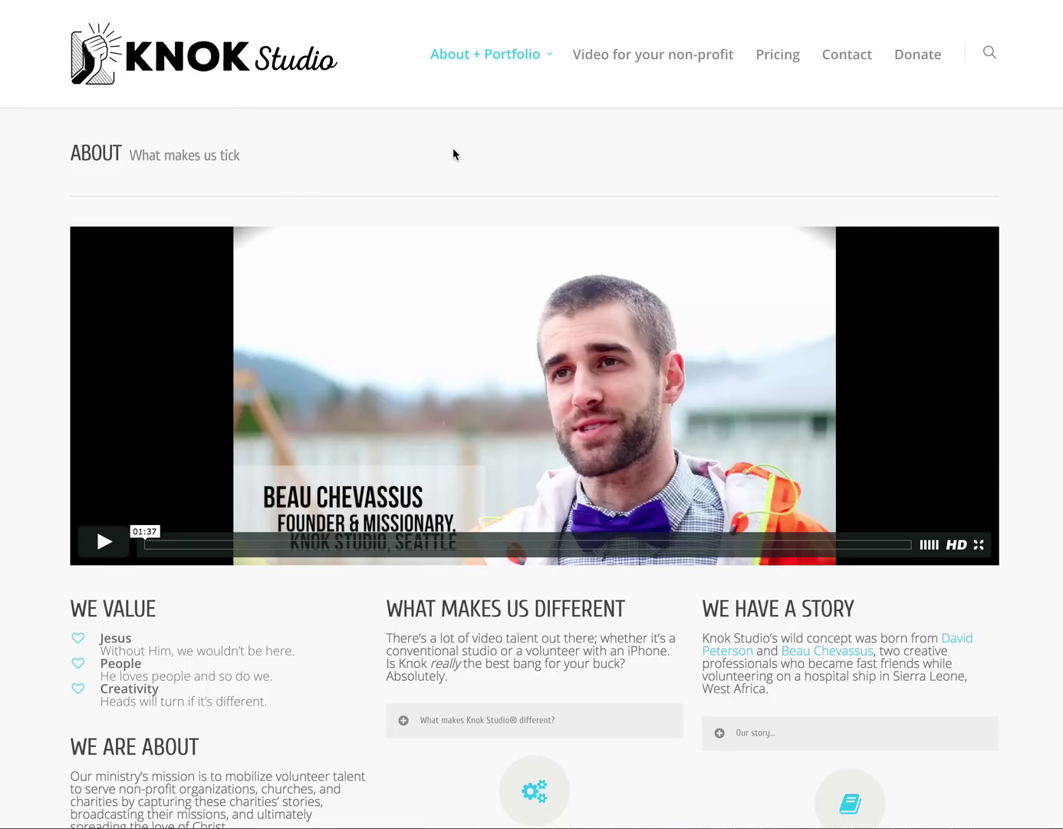
scroll(502, 237, "down", 5)
scroll(502, 238, "down", 10)
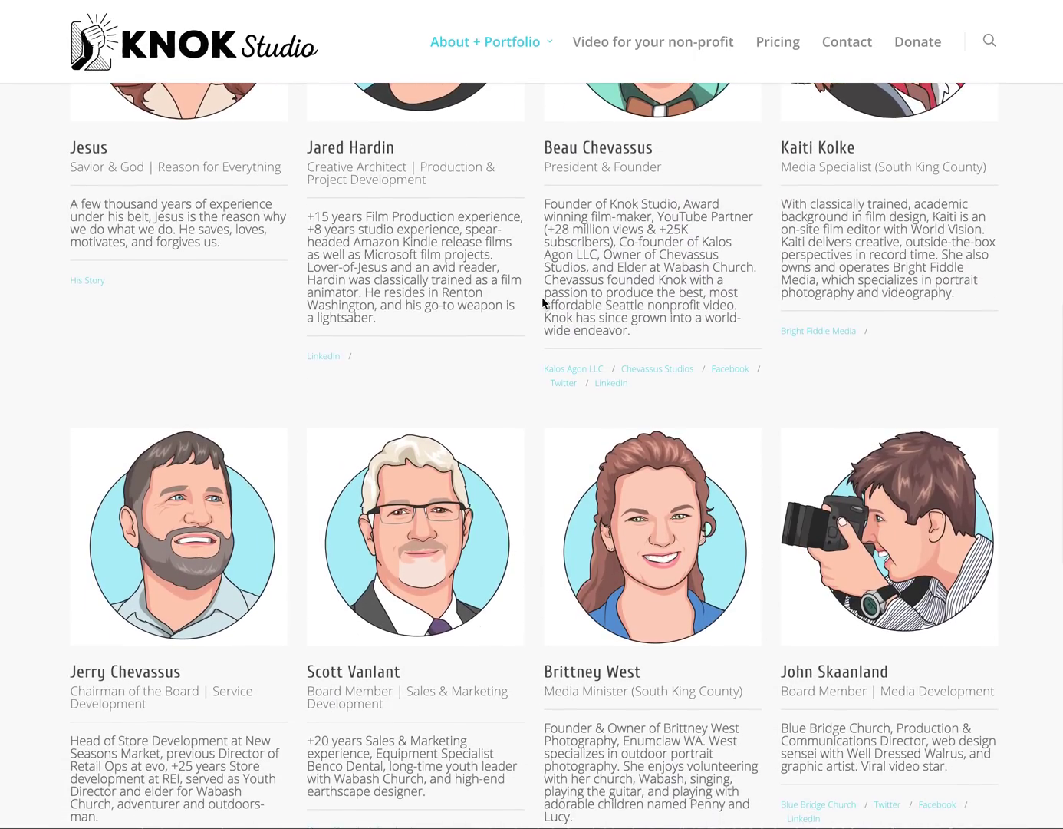
scroll(540, 297, "down", 2)
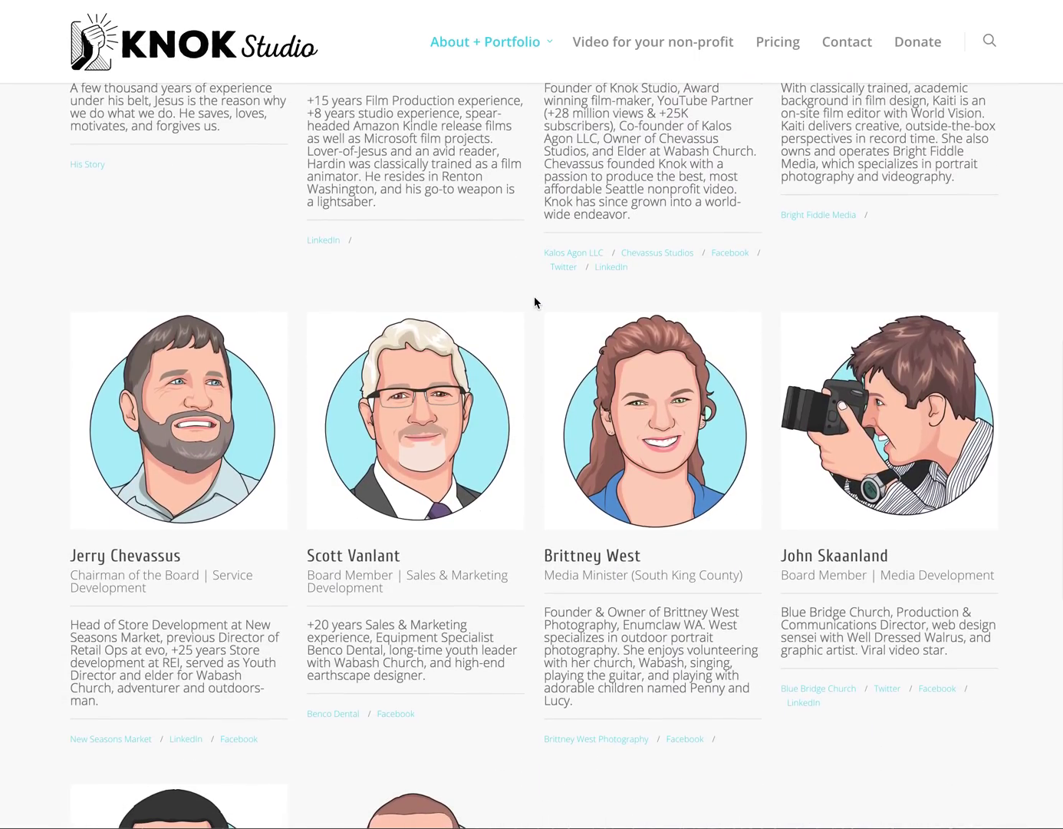
scroll(535, 302, "down", 1)
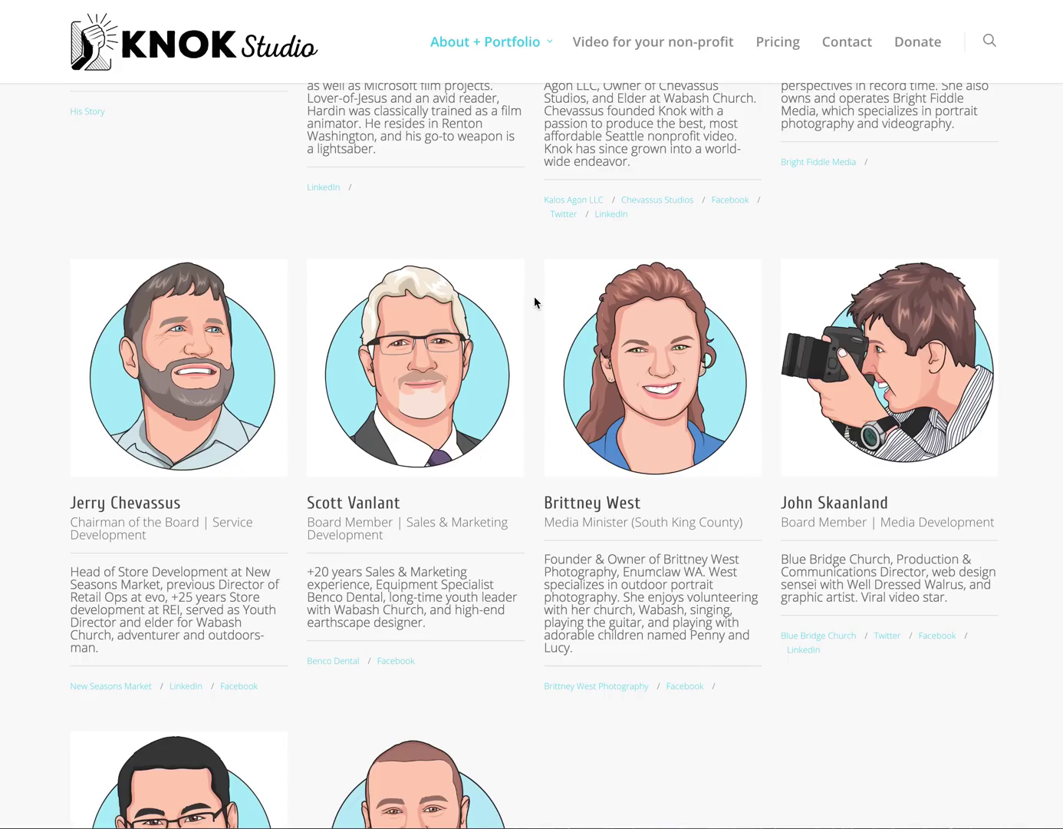
scroll(535, 301, "down", 4)
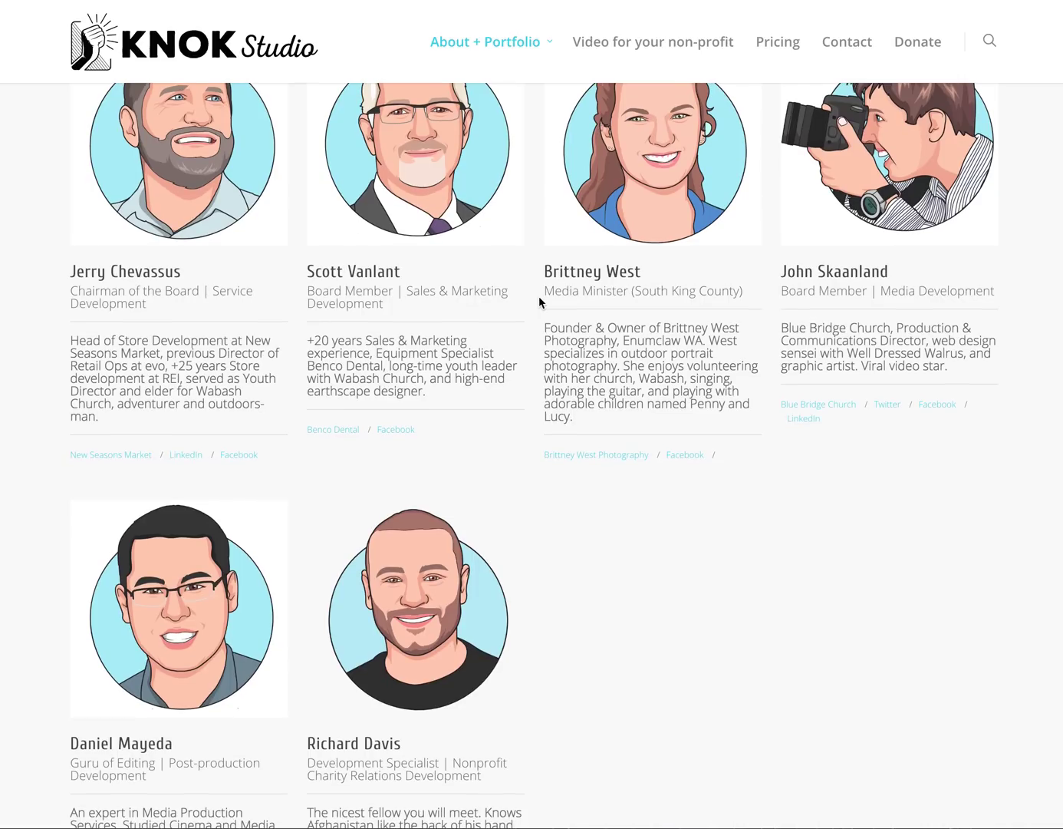
scroll(539, 299, "down", 3)
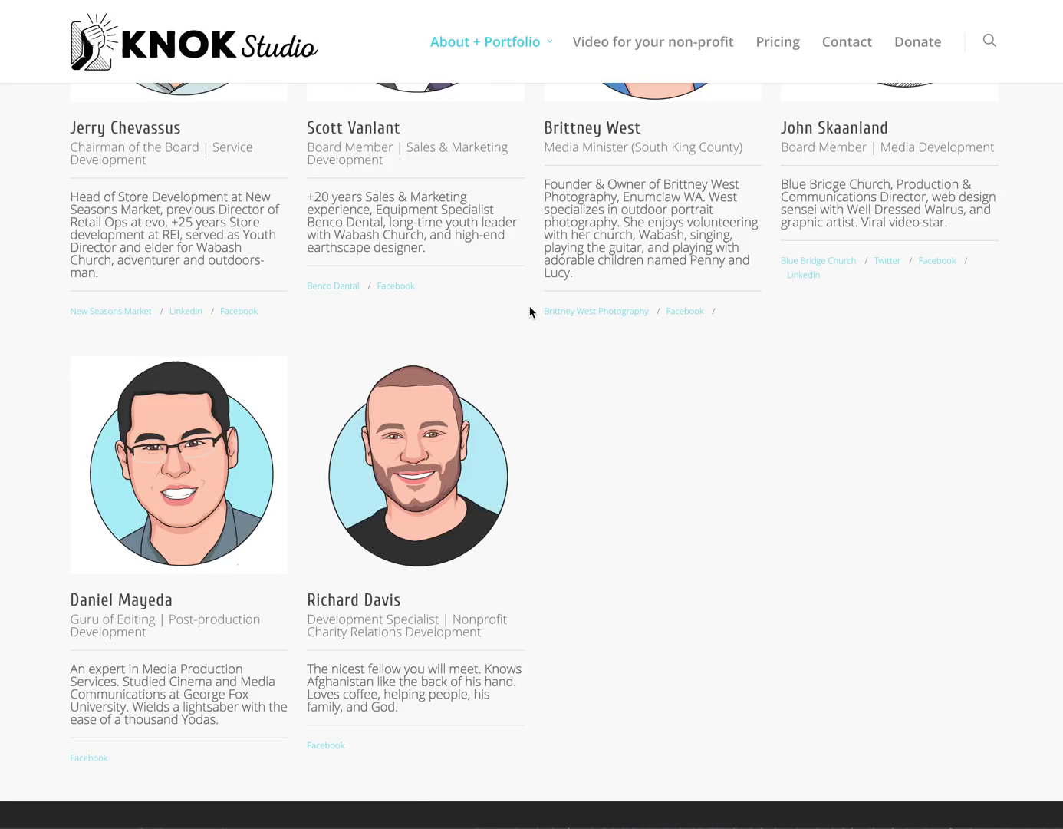
scroll(530, 311, "up", 15)
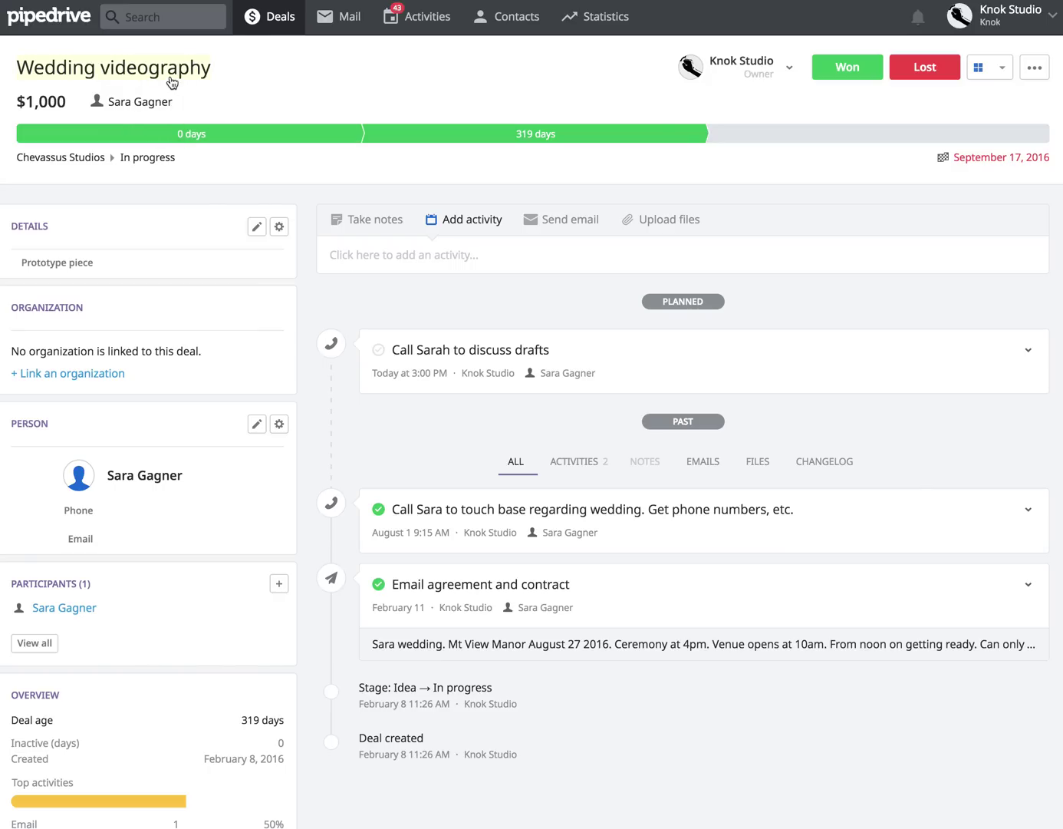
left_click(78, 26)
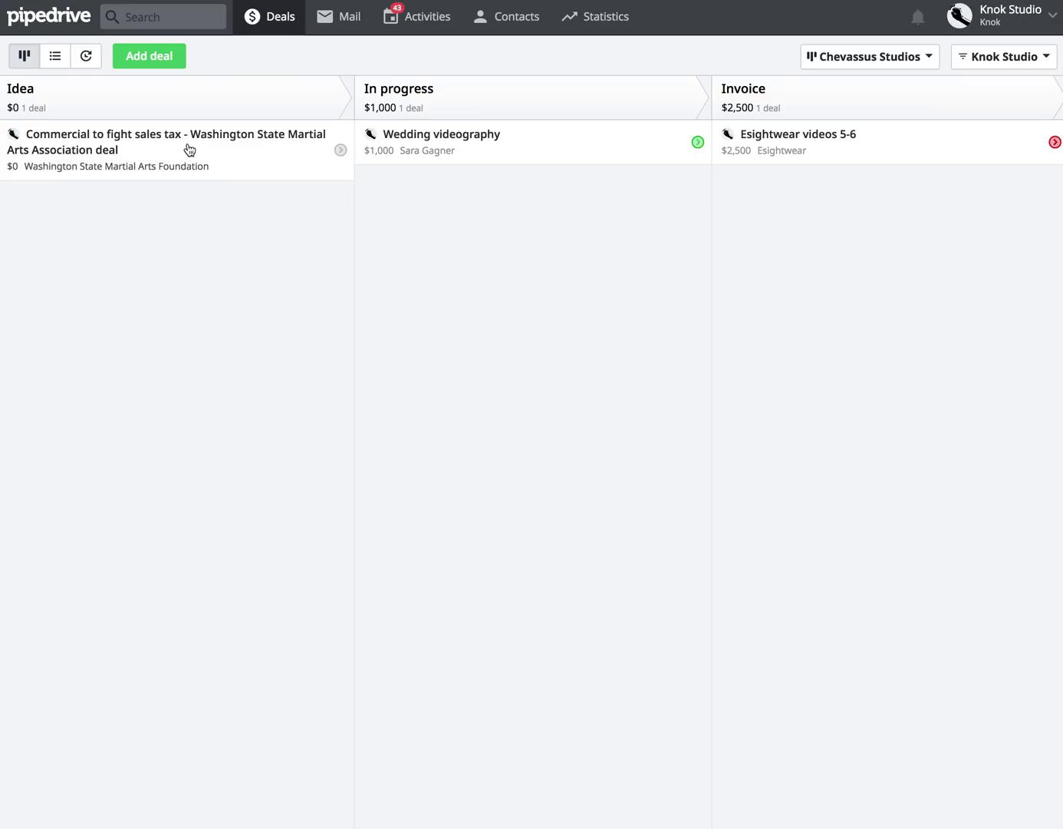
left_click_drag(190, 150, 230, 181)
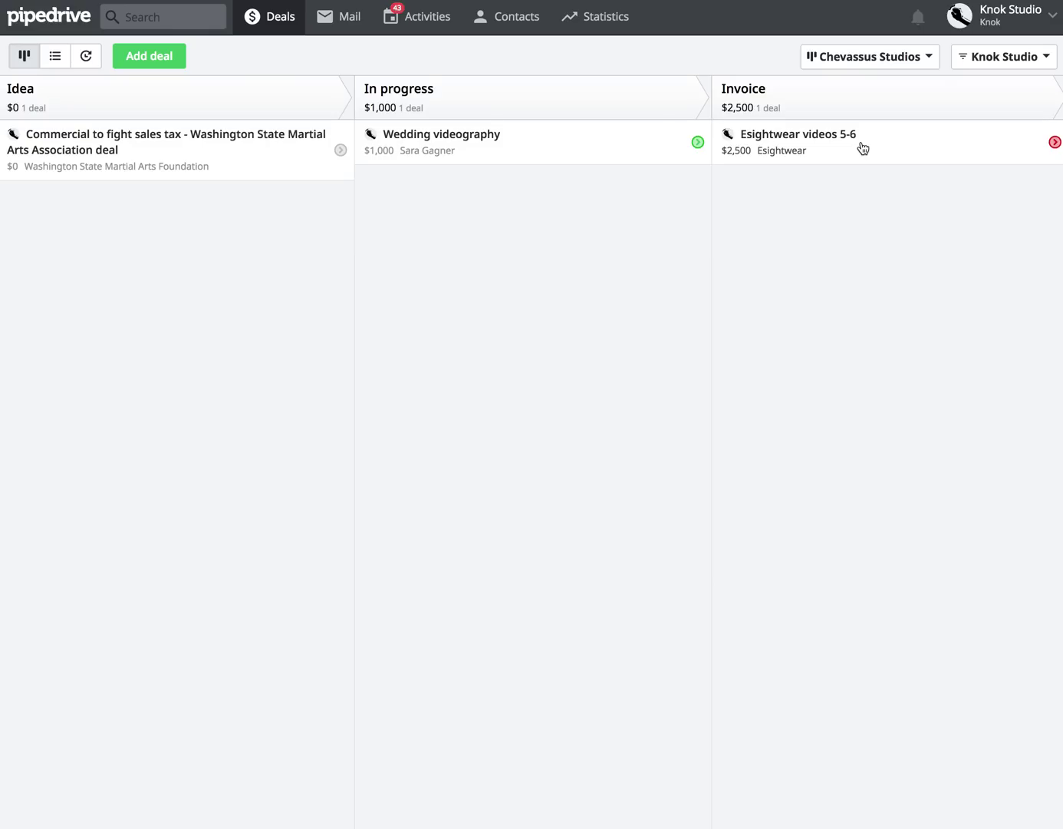
left_click_drag(863, 148, 890, 215)
left_click_drag(526, 150, 499, 157)
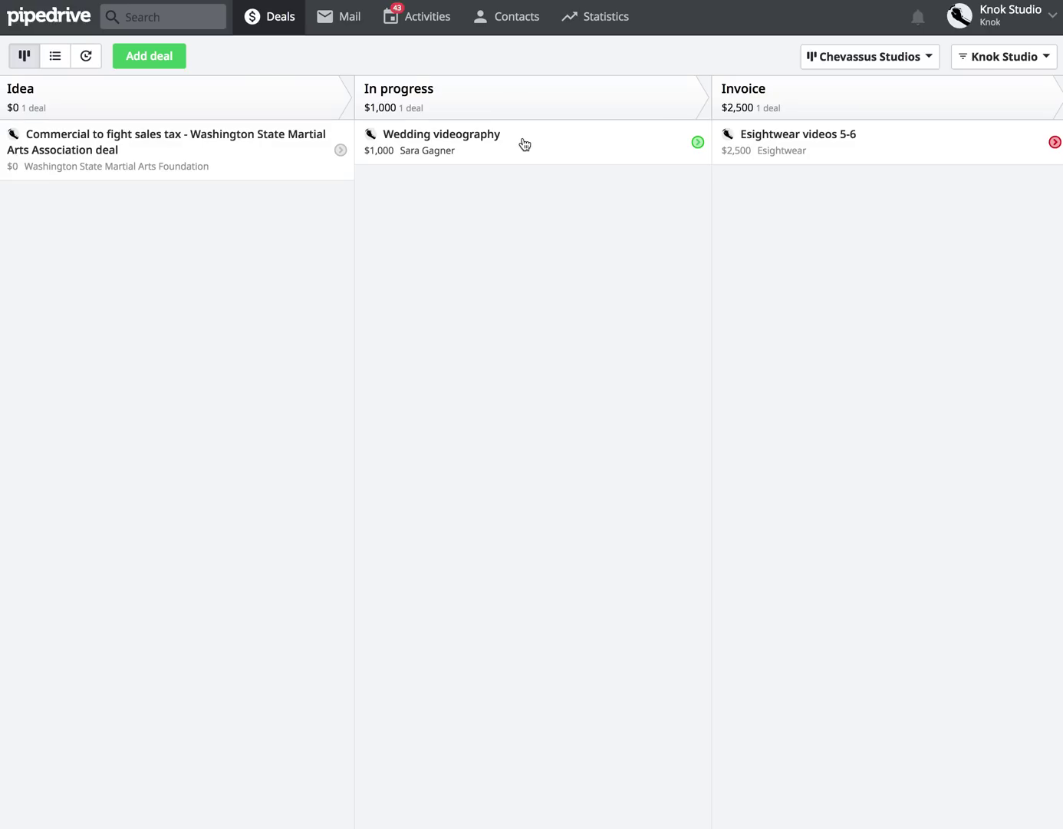
Step: Open the Wedding videography deal card and mark its planned drafts-discussion call as done
left_click(548, 142)
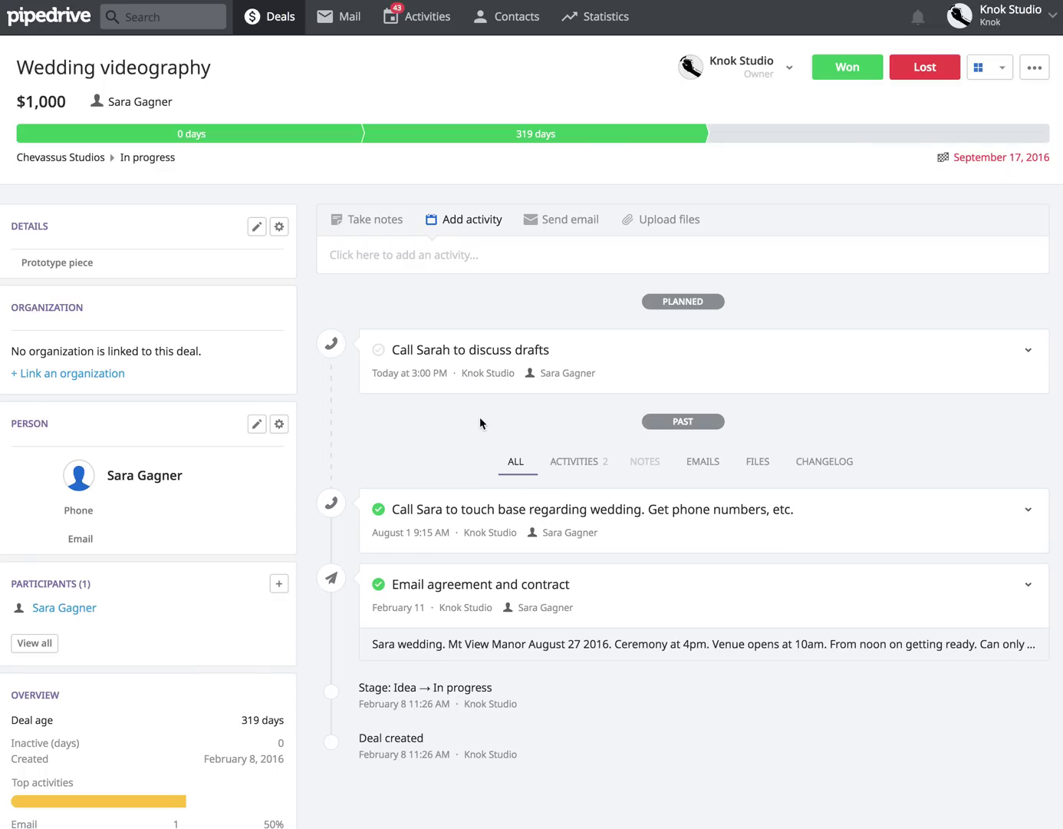
left_click_drag(369, 372, 427, 374)
left_click(395, 373)
Step: Mark the overdue call as done and start a new email activity titled 'Send invoice.'
left_click(378, 350)
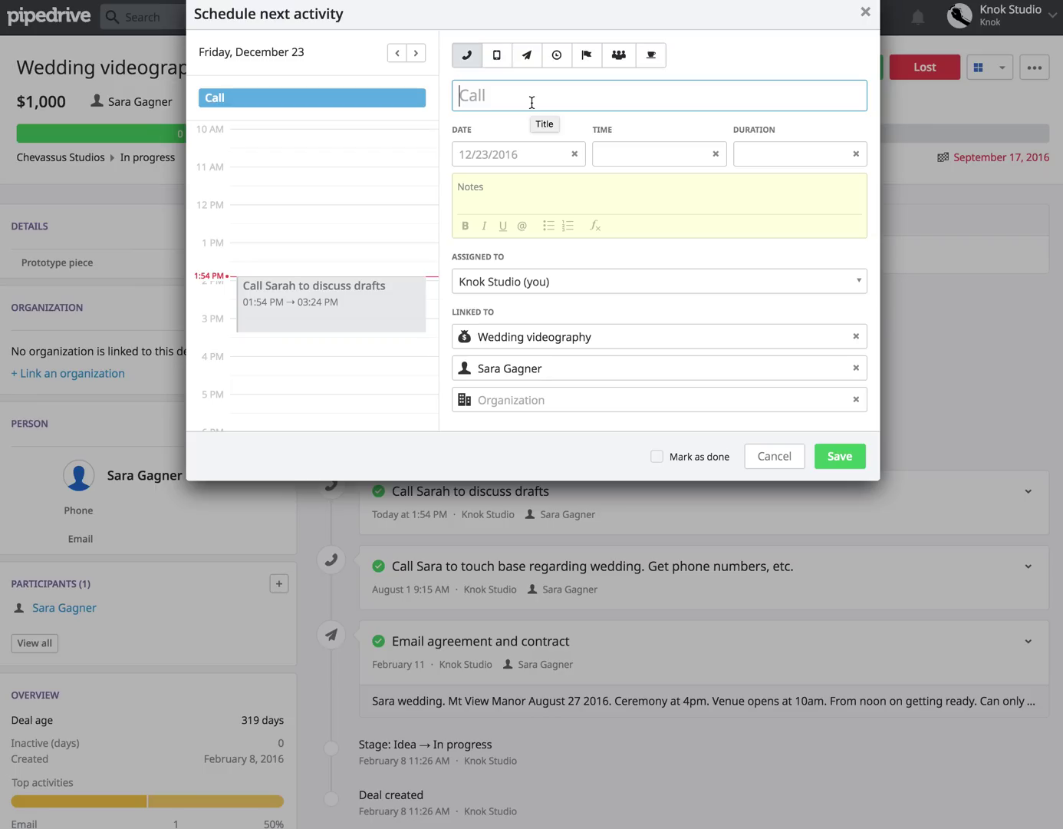
type("Send")
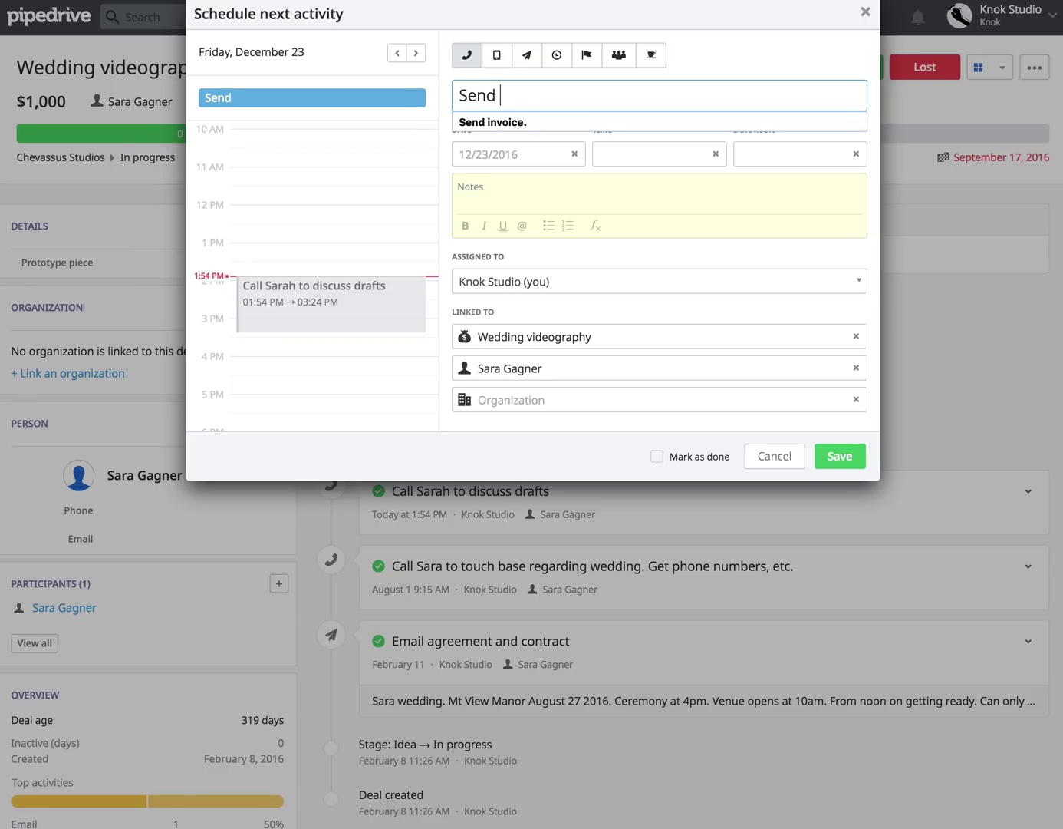
left_click(510, 124)
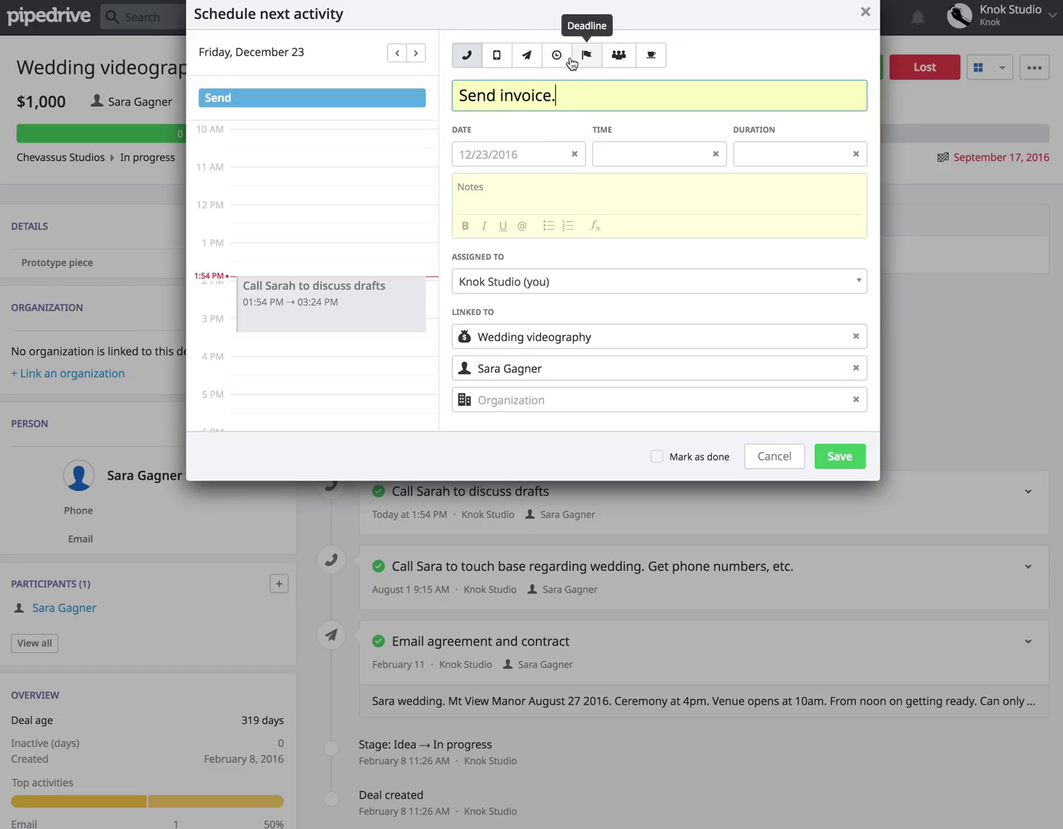
left_click(526, 55)
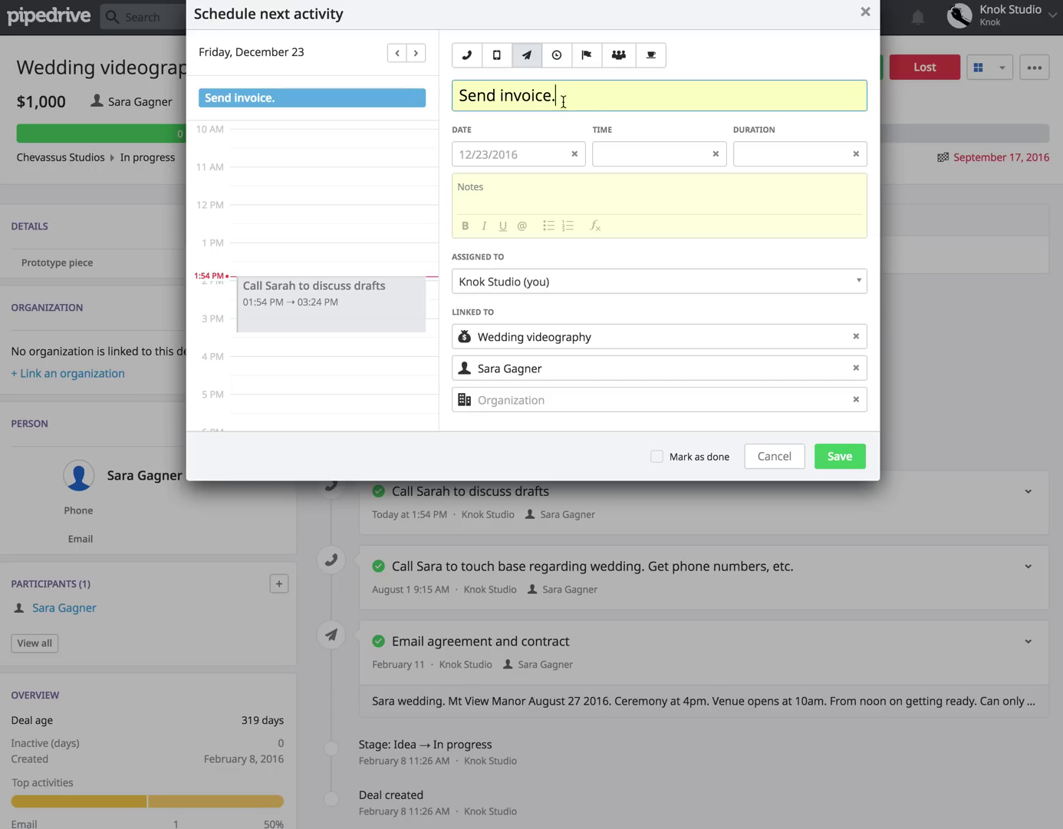
Step: Schedule the activity for December 26, 2016 at 09:00 AM with a 00:15 duration
left_click(527, 152)
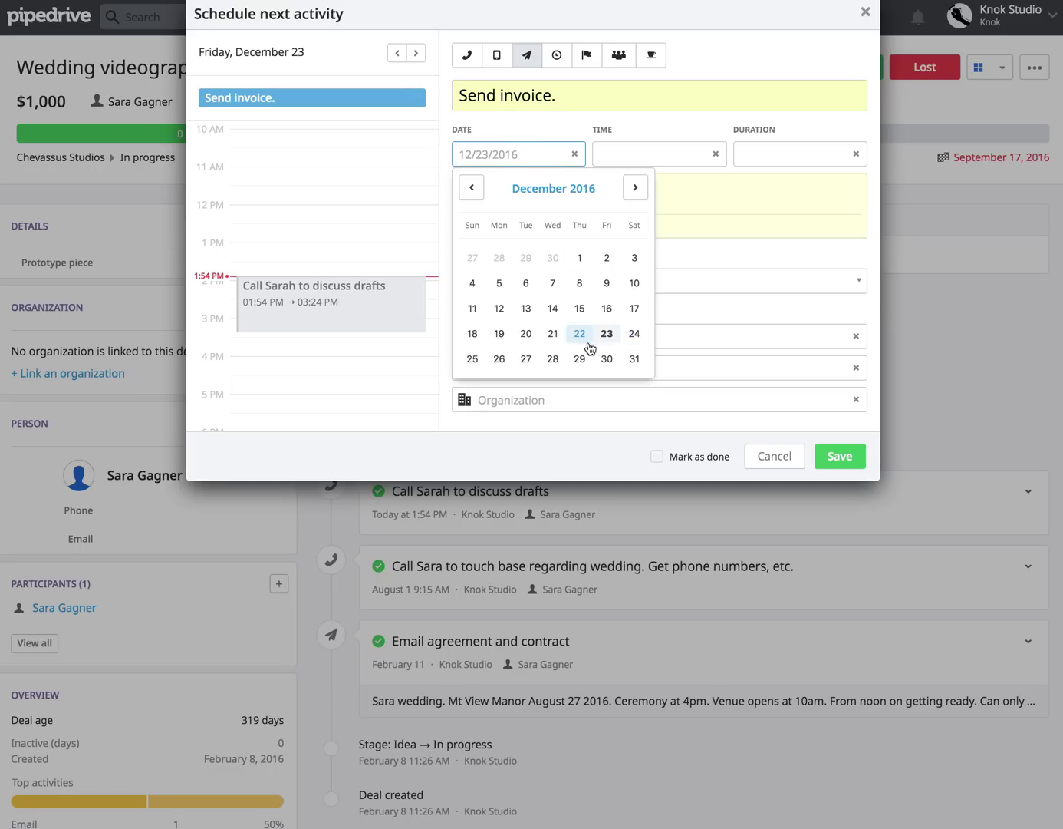
left_click(491, 362)
left_click(621, 155)
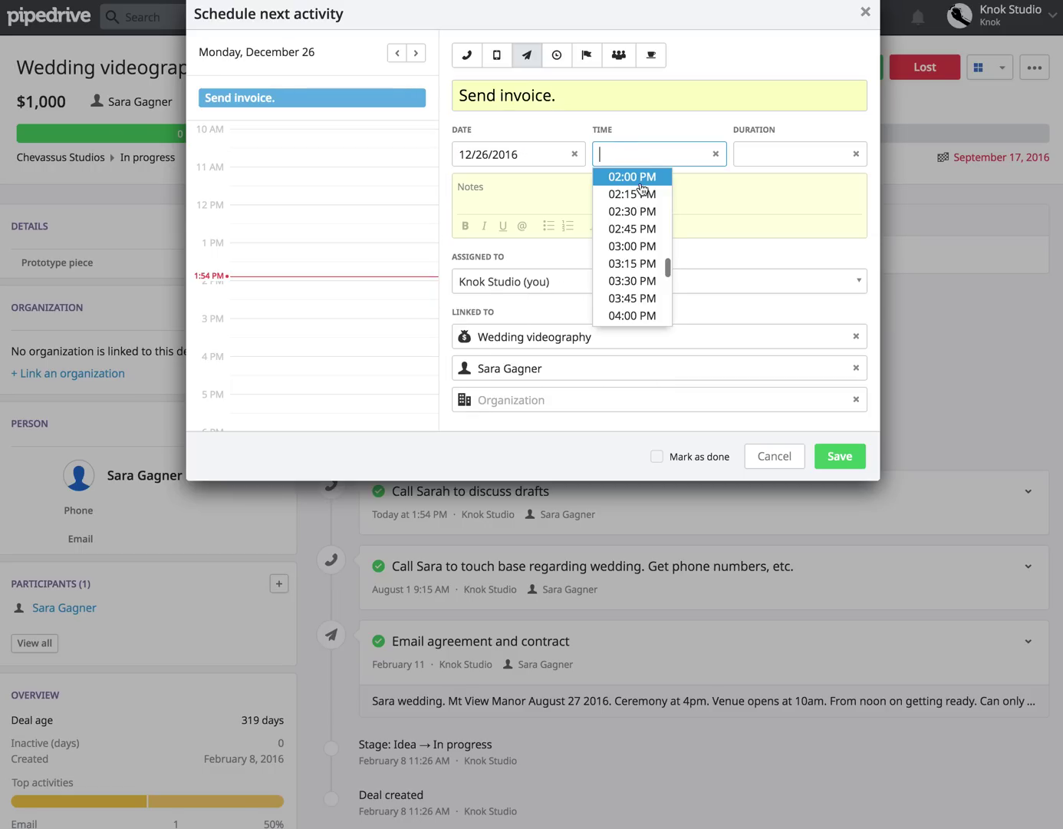
scroll(637, 201, "up", 5)
scroll(639, 204, "up", 4)
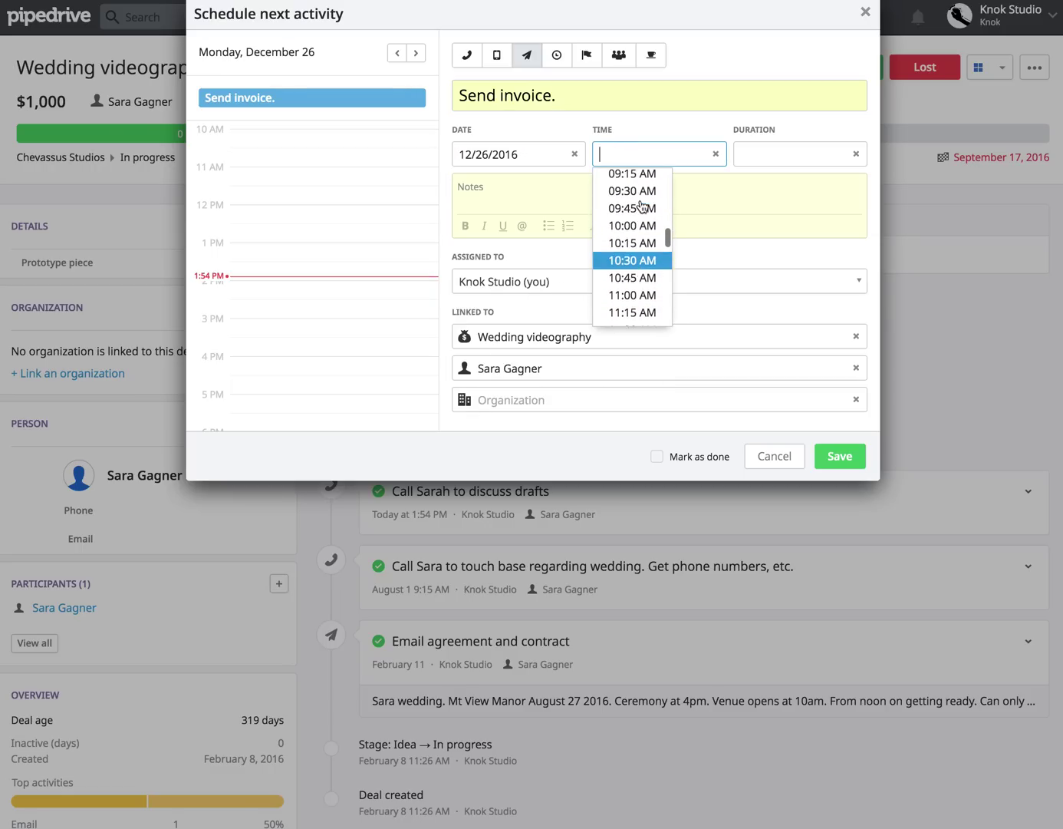
left_click(636, 200)
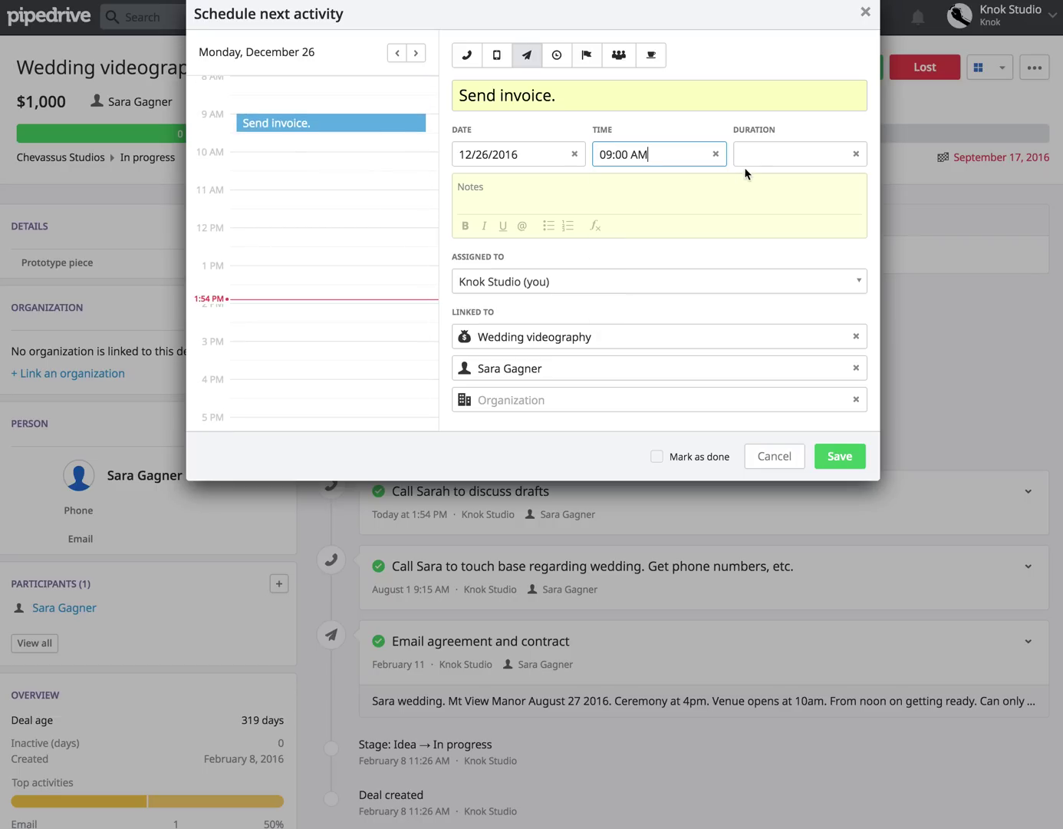
left_click(768, 153)
left_click(761, 226)
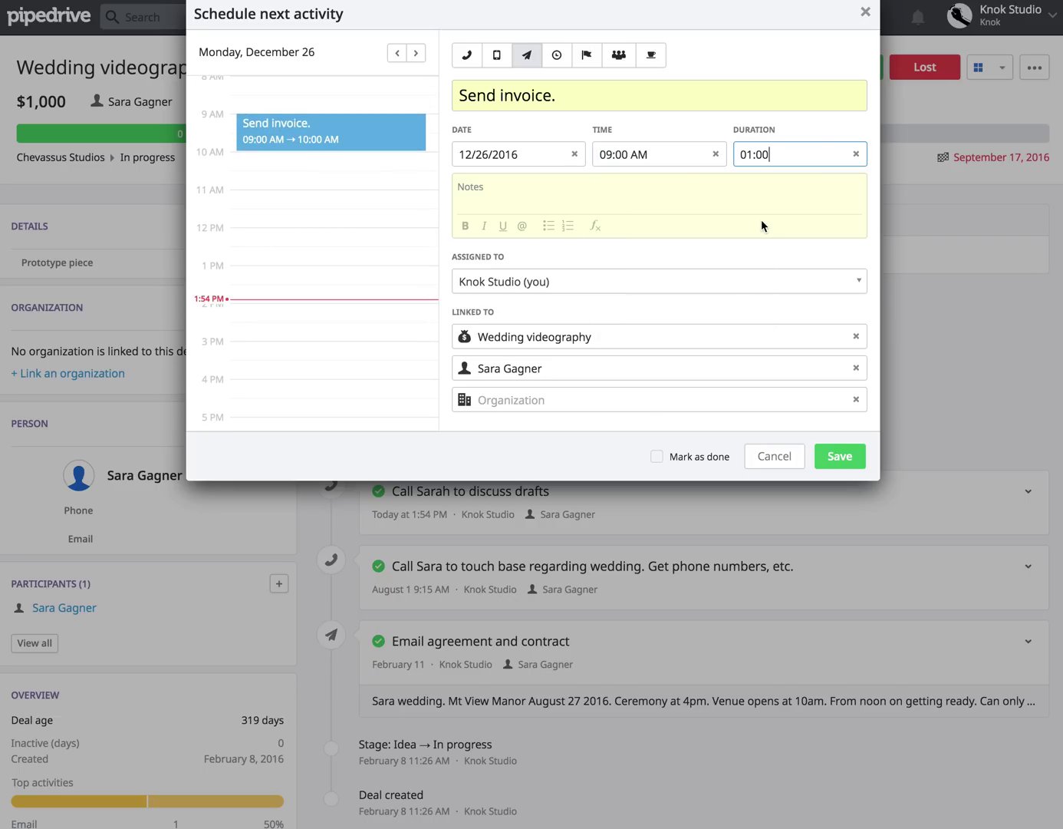
left_click(777, 161)
left_click(778, 195)
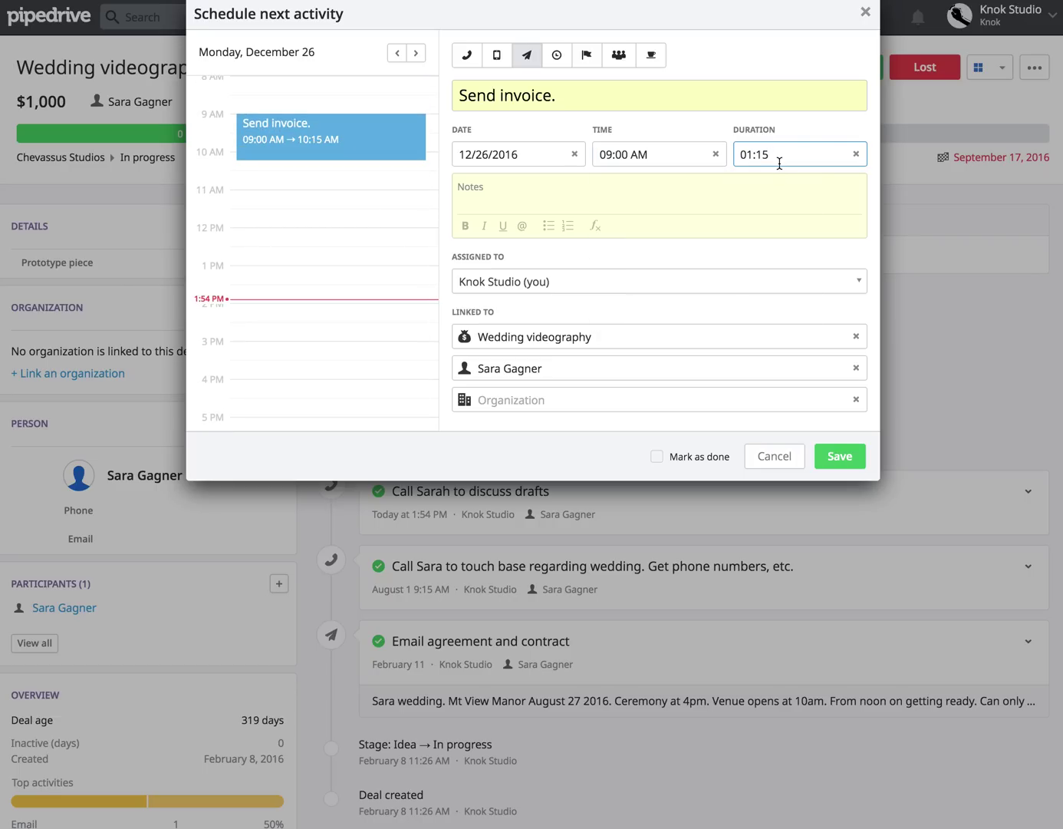
left_click(779, 161)
scroll(792, 217, "up", 3)
left_click(777, 202)
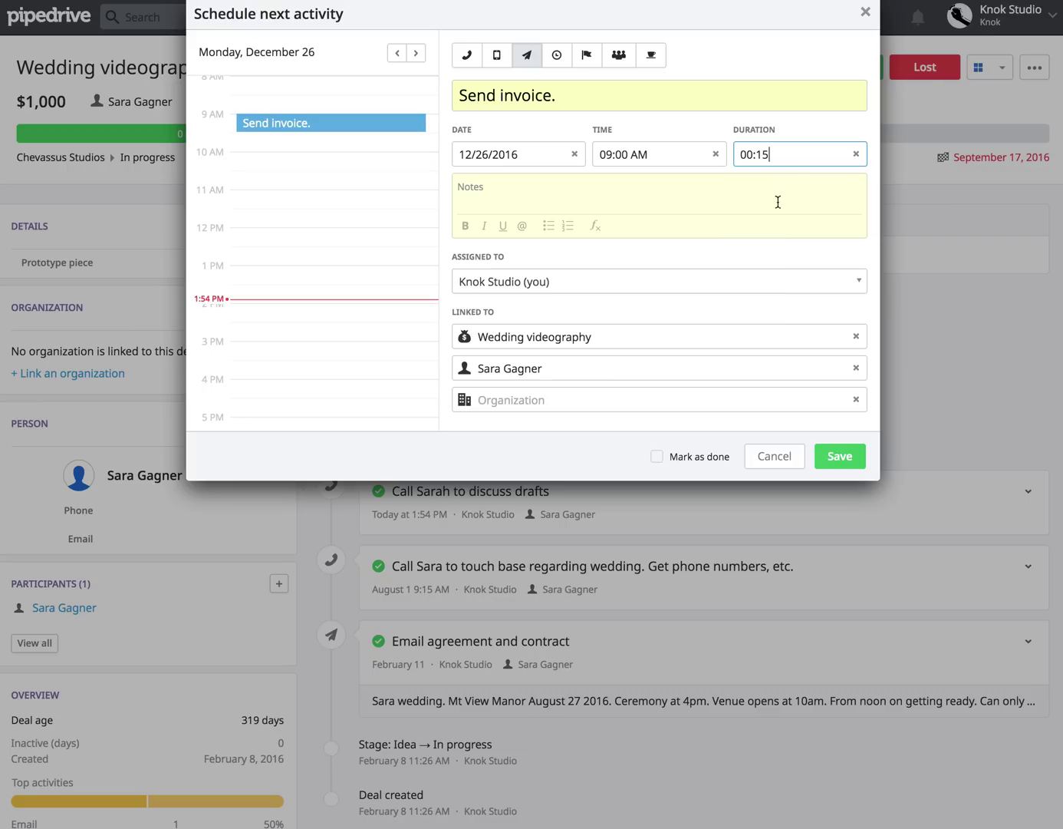
Step: Add a note about additional video work, bold 'Send invoice and don't forget', and save
left_click(551, 201)
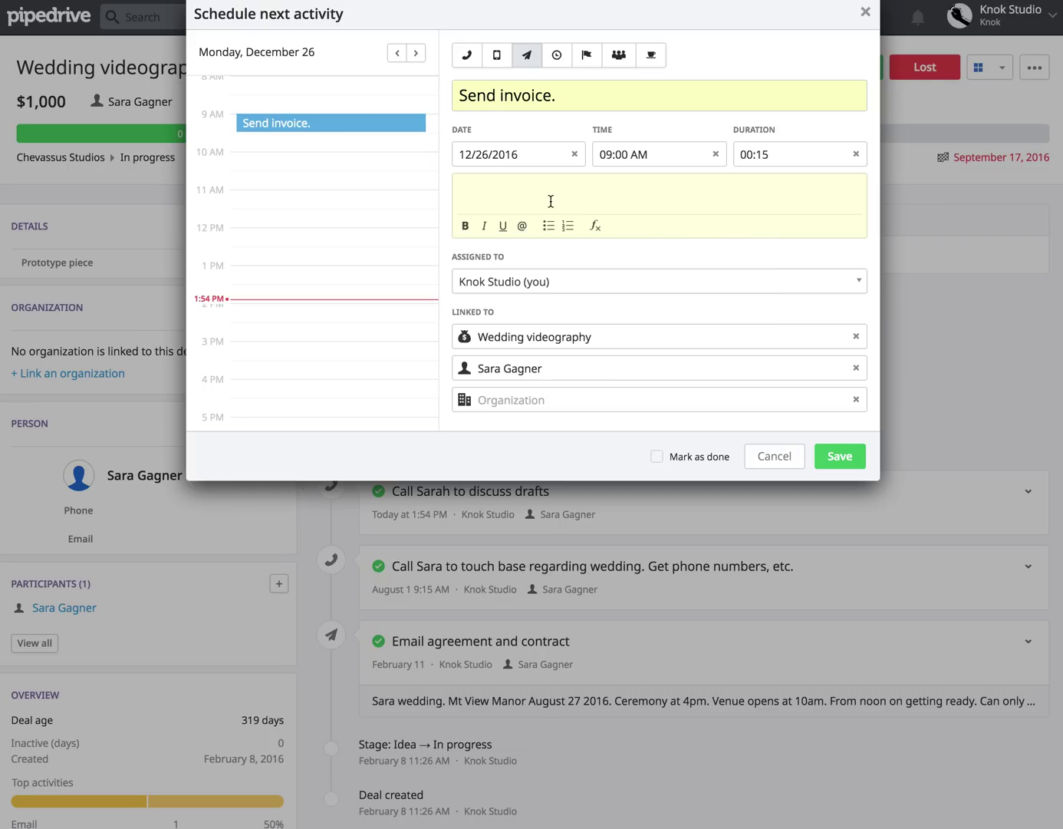
type("Send invoice and don't forget additional")
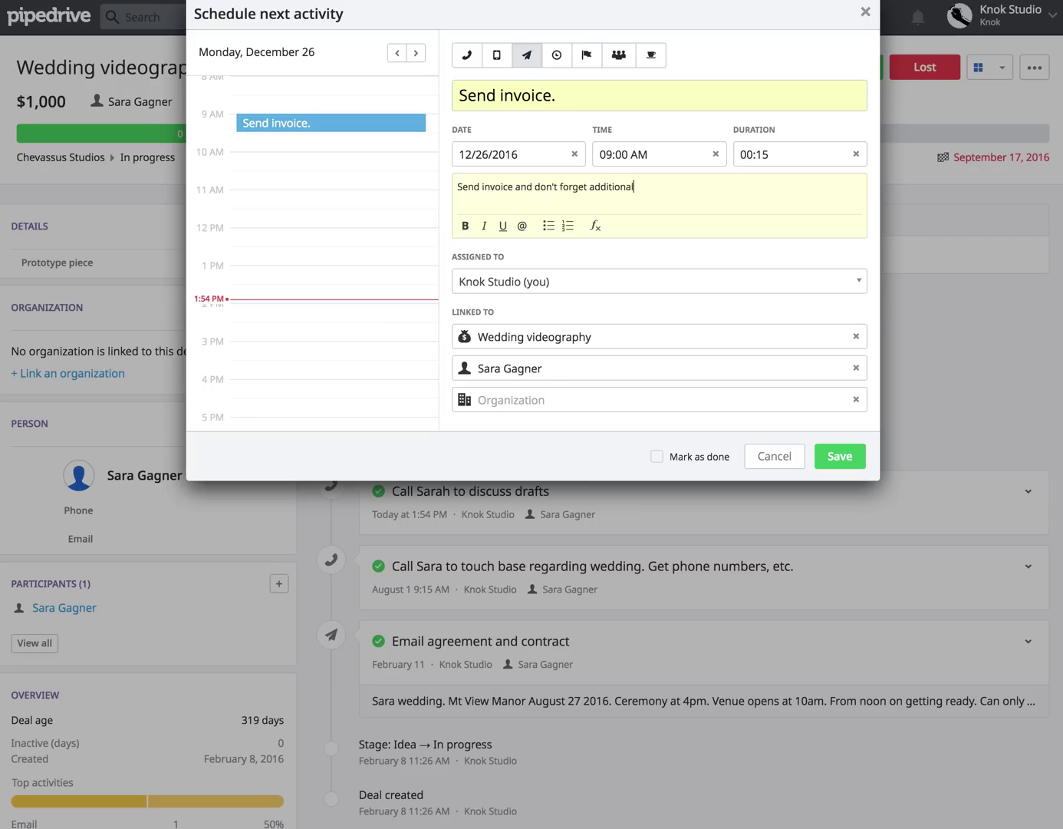
type(" video work!!!!")
left_click_drag(482, 189, 511, 201)
left_click_drag(597, 186, 458, 186)
left_click(466, 225)
left_click(597, 186)
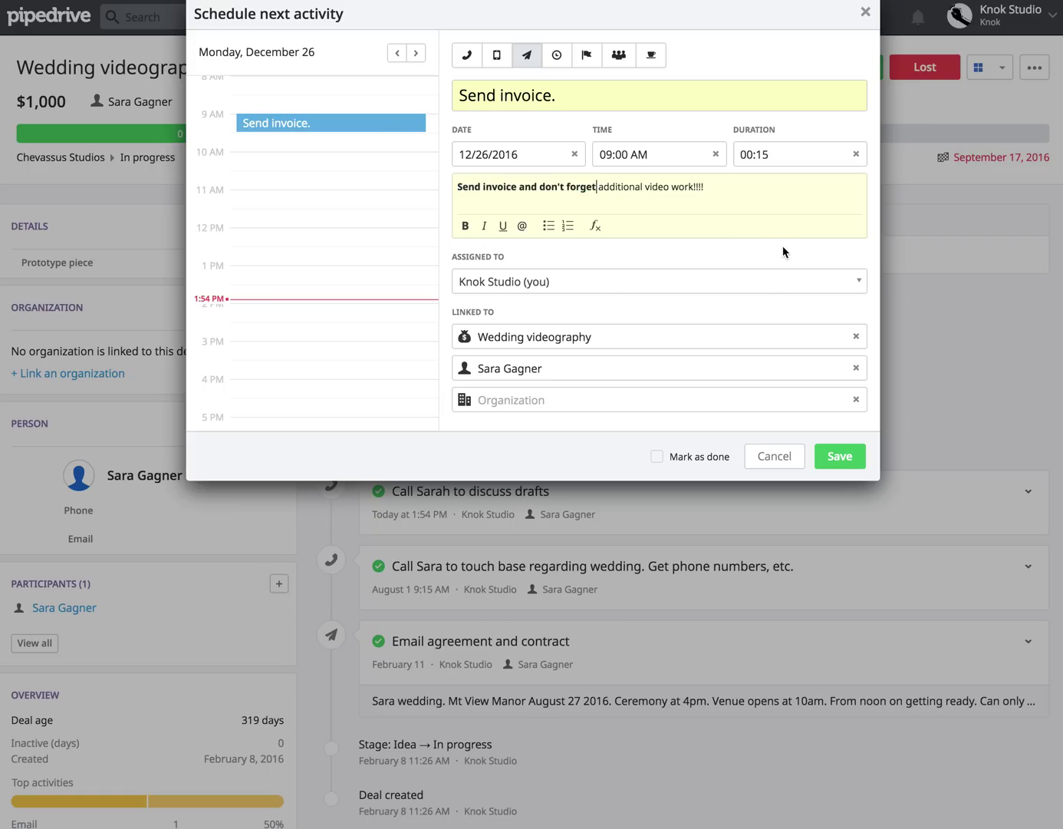
left_click(841, 455)
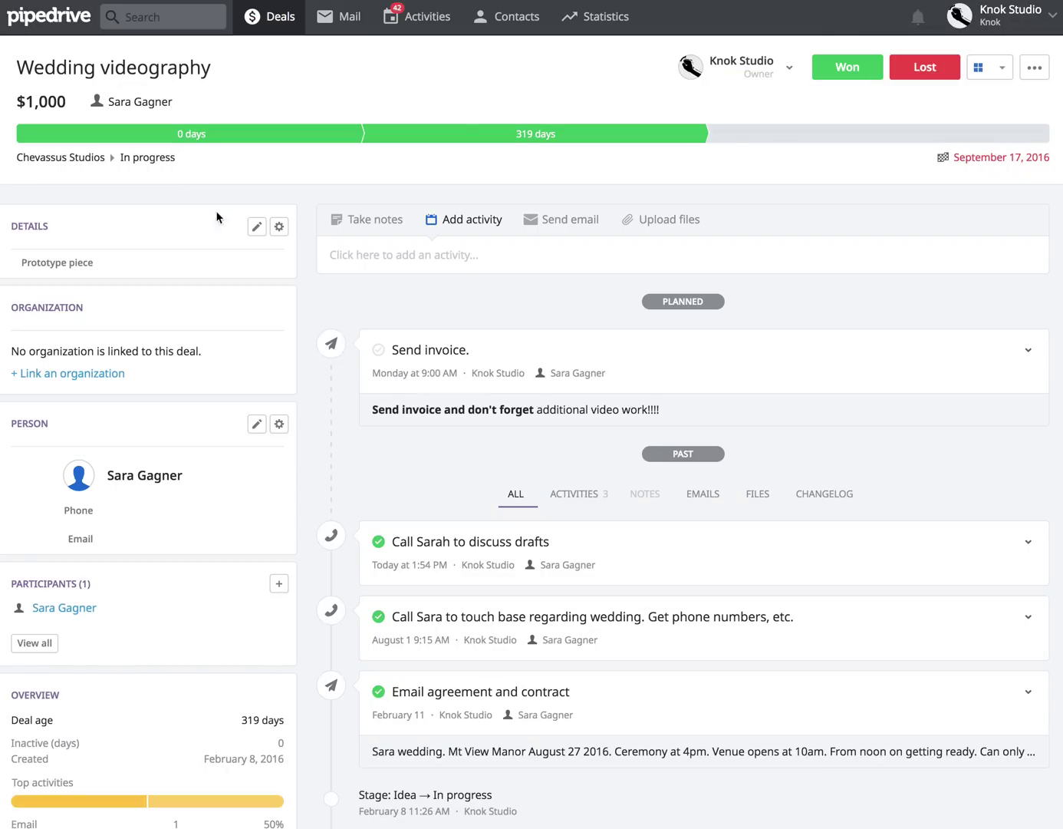
Step: Return to the Deals board and open the Commercial to fight sales tax deal in Idea
left_click(74, 24)
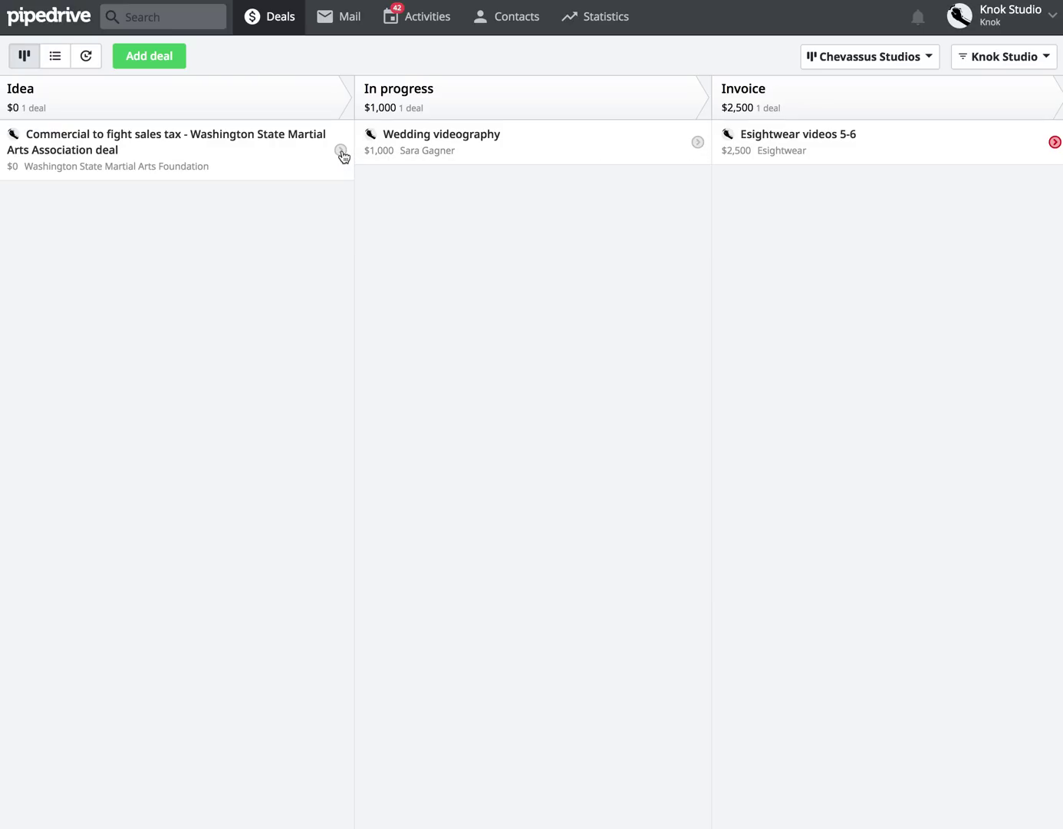
left_click(273, 159)
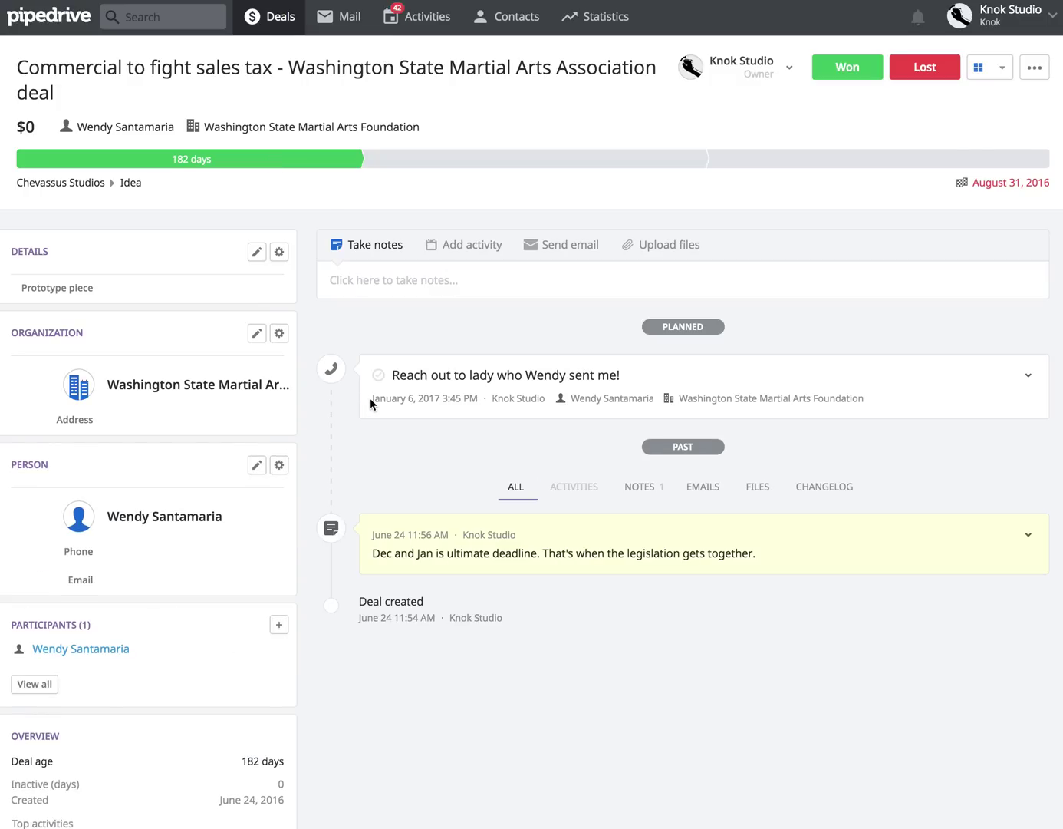
Step: Change the Commercial deal's value from $0 to $4,000, then go back to the pipeline board
left_click_drag(371, 396, 549, 398)
left_click(417, 399)
left_click(26, 127)
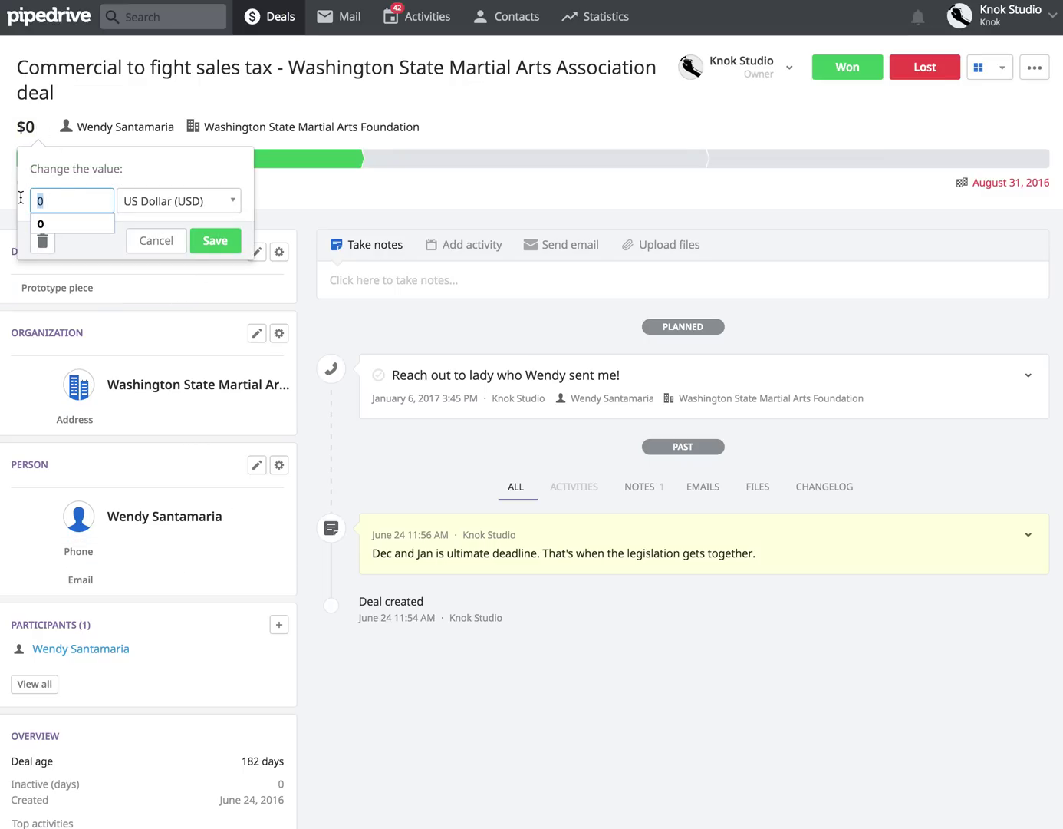
type("4,00")
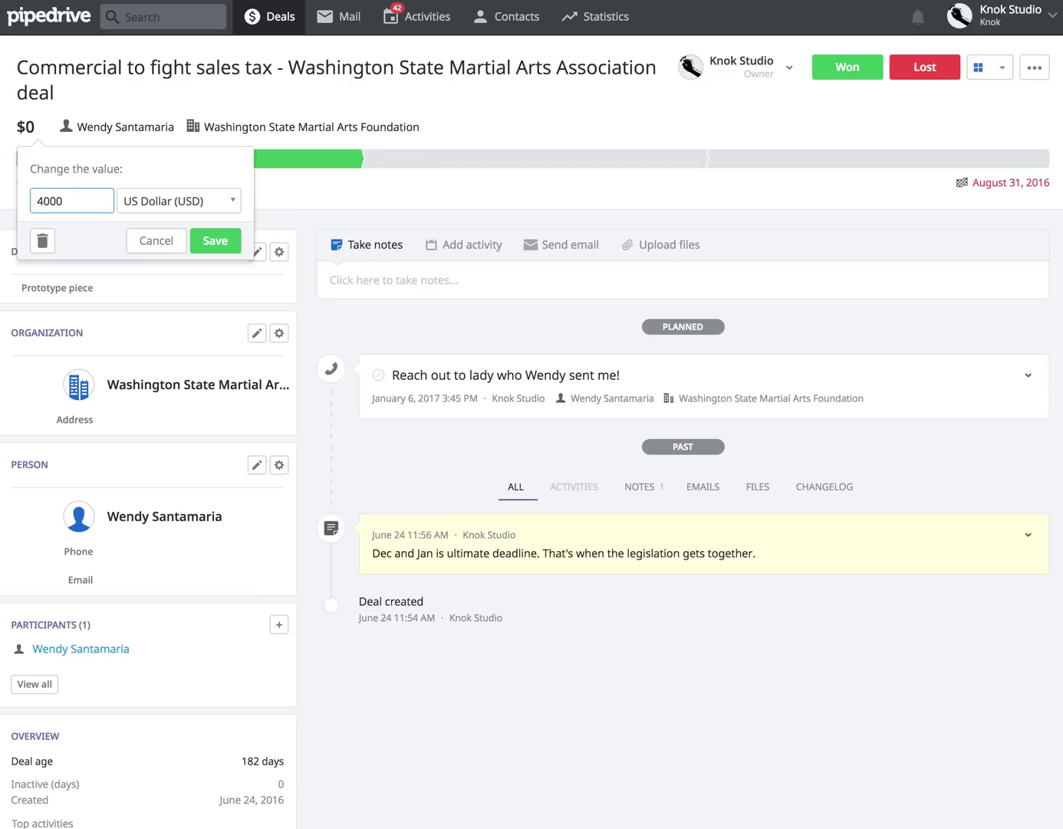
type("0")
left_click(221, 240)
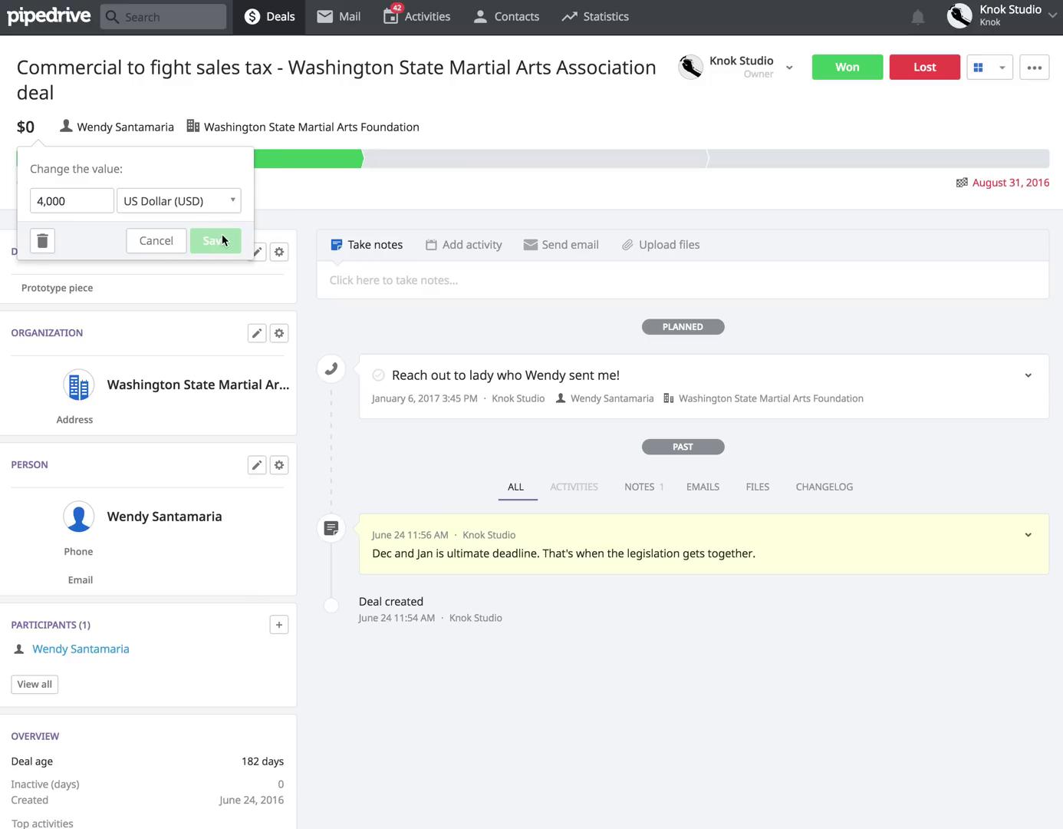
left_click(61, 20)
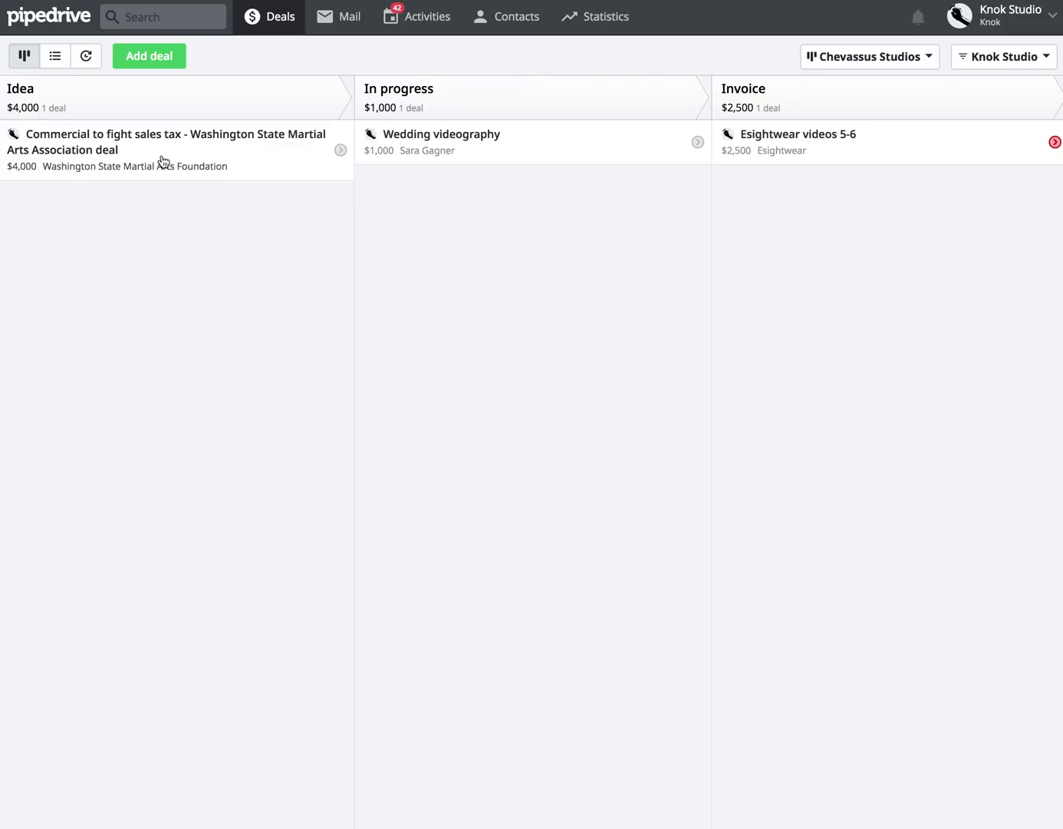
Step: Drag the Commercial deal card from Idea through In progress into the Invoice column
left_click_drag(164, 165, 501, 240)
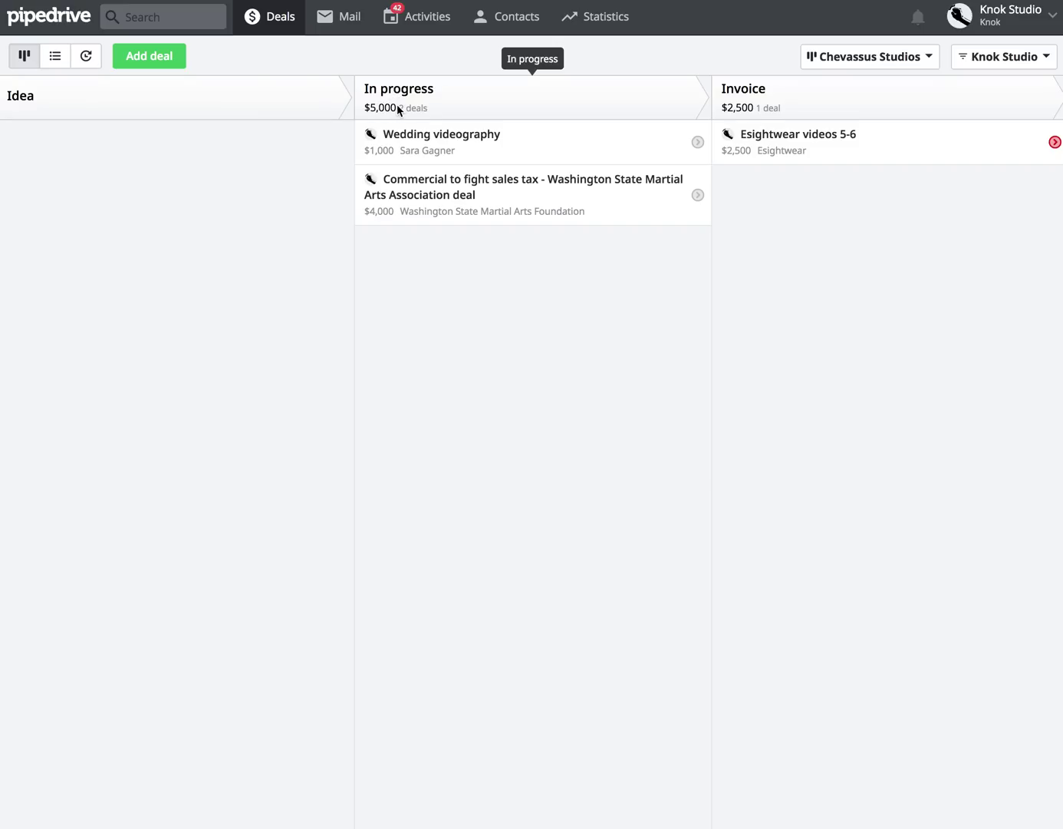
left_click_drag(406, 202, 779, 209)
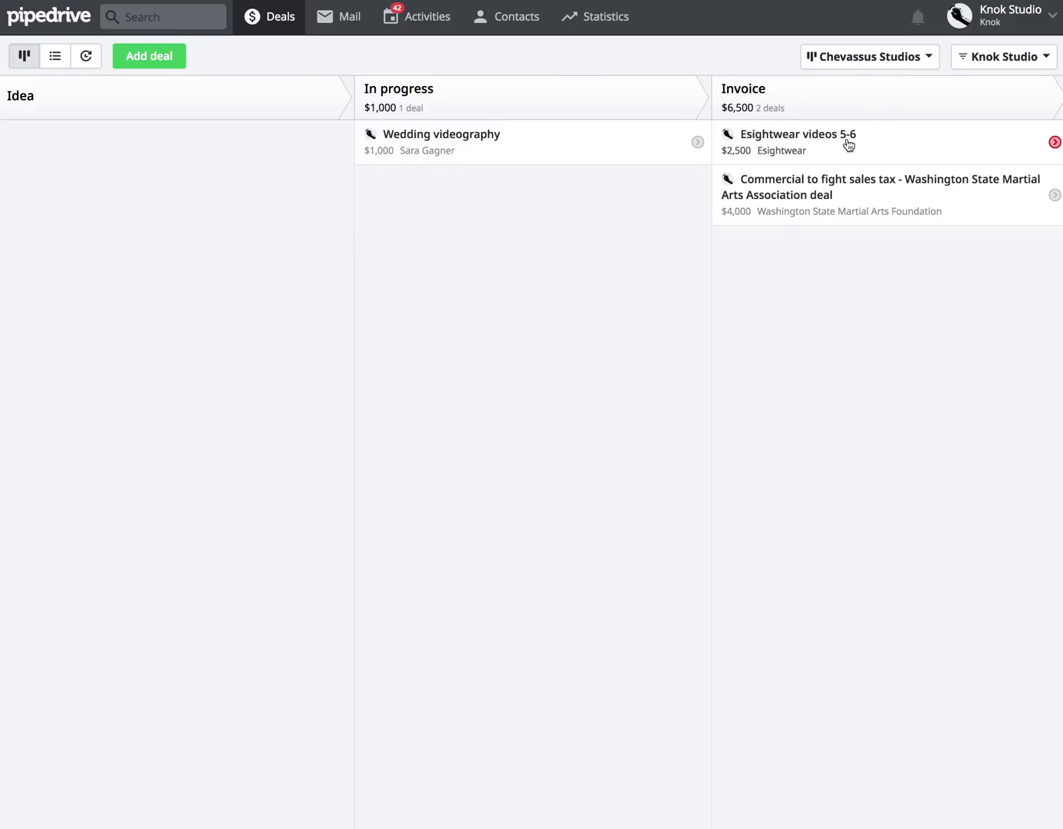
Step: Open the Esightwear videos 5-6 overdue Call and change its date to December 26, 2016
left_click(1054, 147)
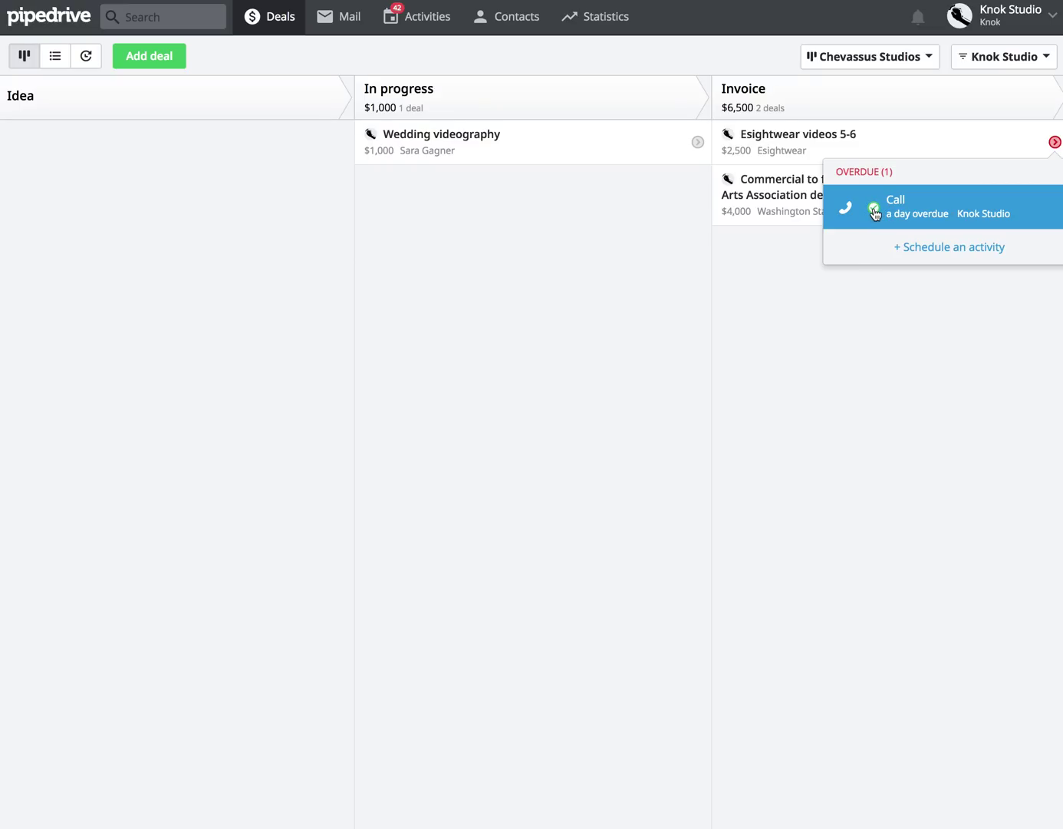
left_click(983, 199)
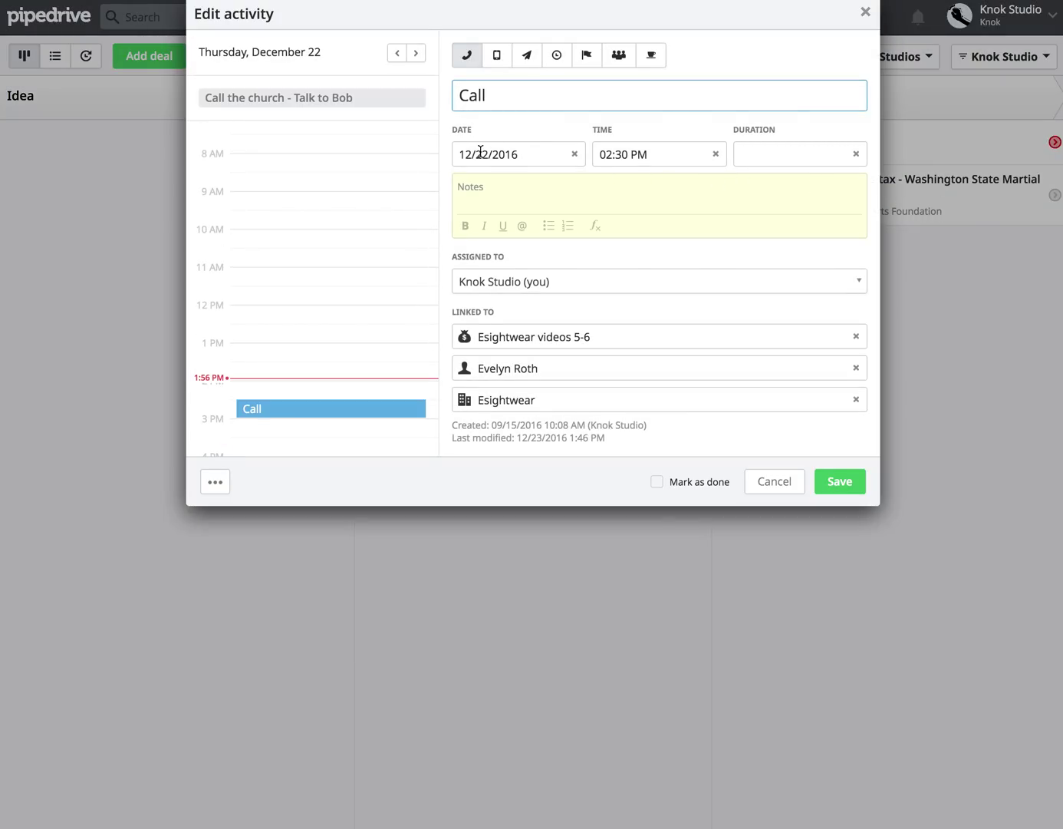
left_click(480, 154)
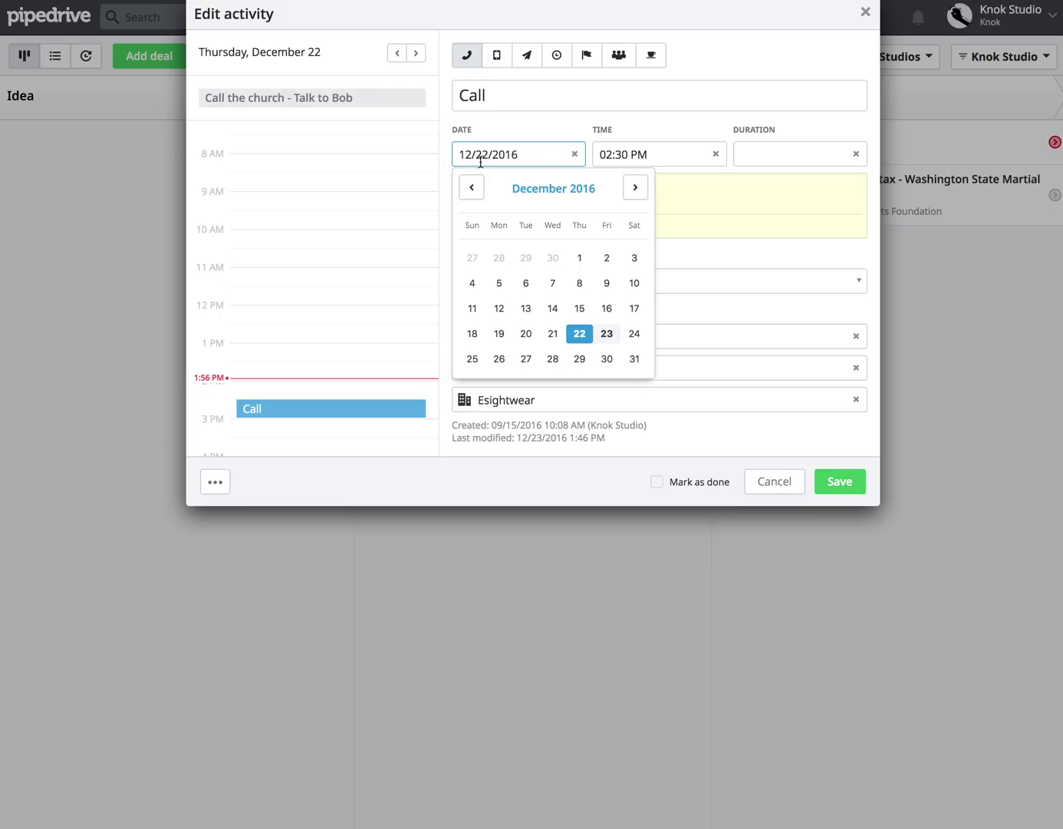
left_click(500, 359)
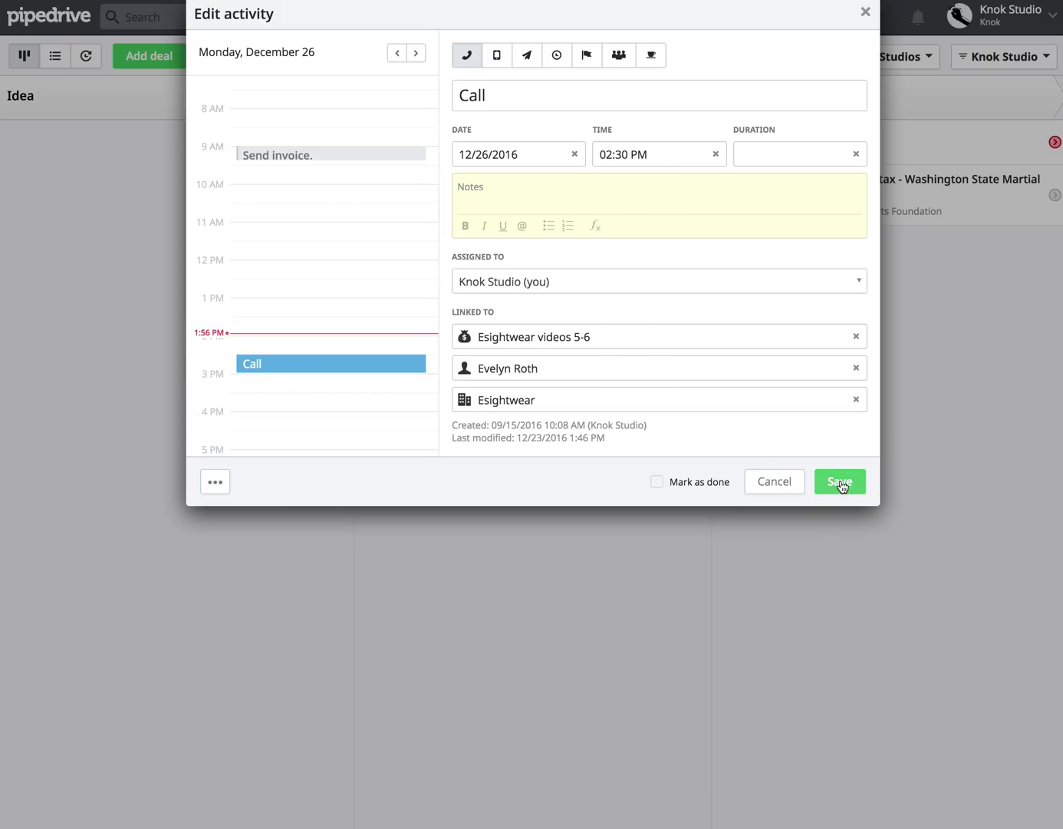